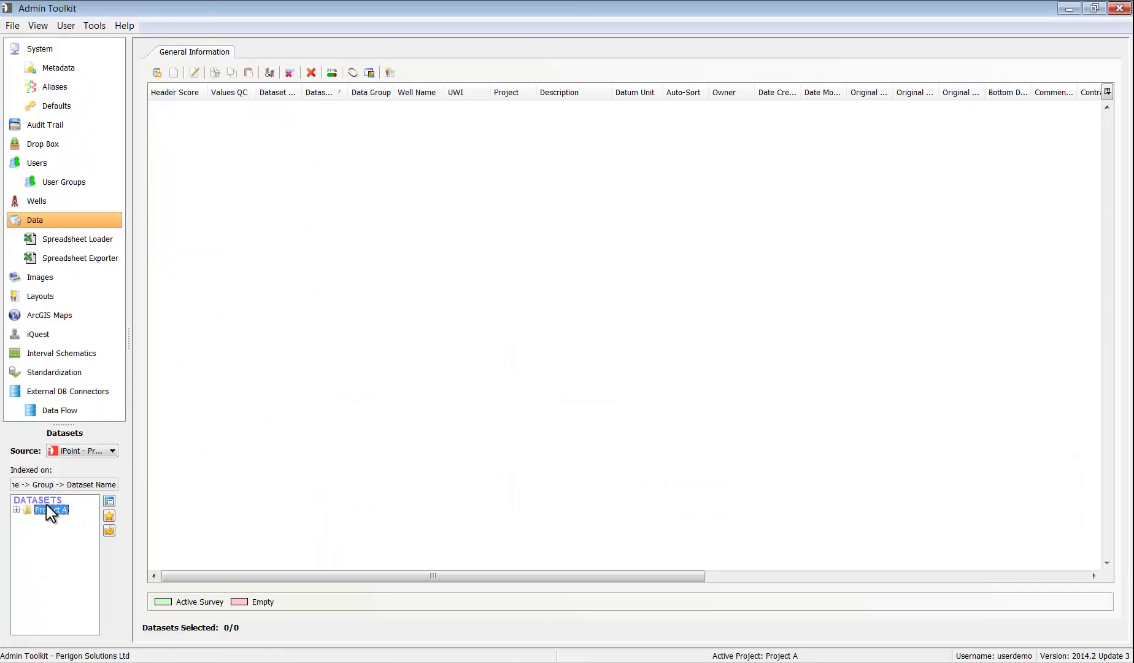
Load all datasets into the grid and open the CCA dataset for editing
{"action": "right_click", "coordinate": [47, 503]}
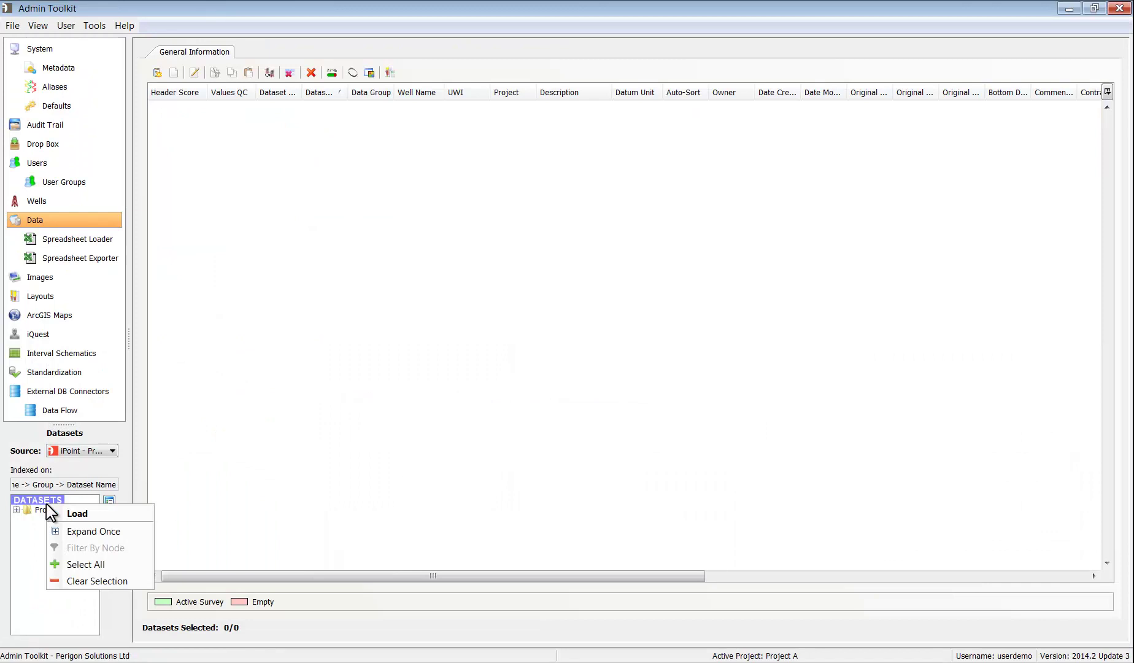
{"action": "left_click", "coordinate": [54, 510]}
{"action": "right_click", "coordinate": [322, 199]}
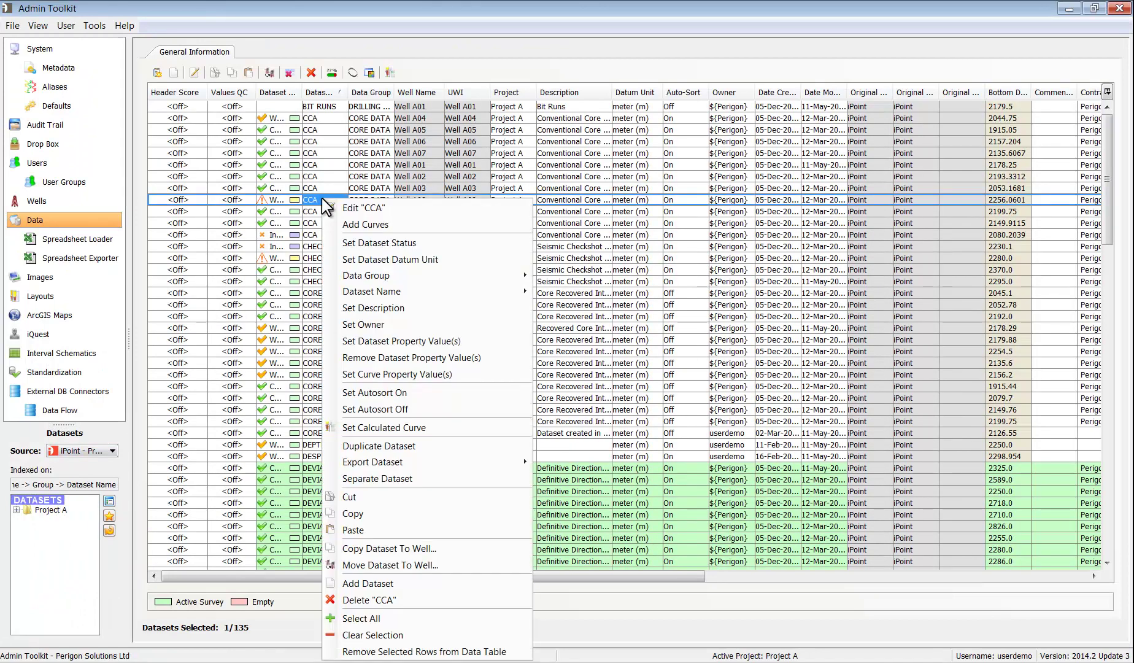
{"action": "left_click", "coordinate": [340, 203]}
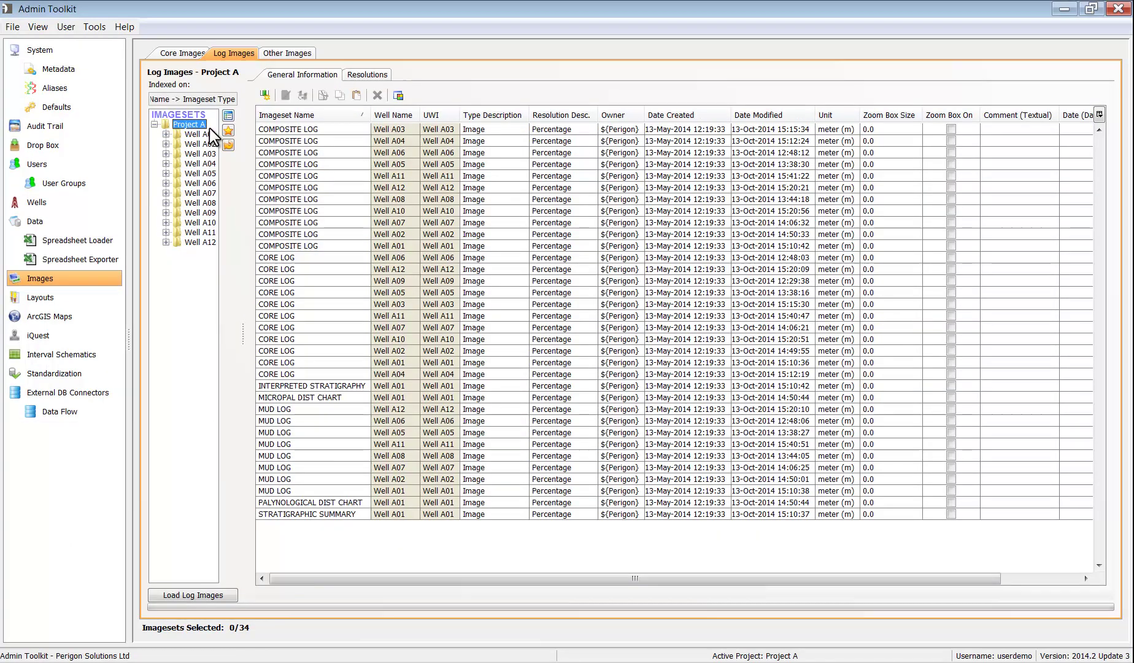
Check log image resolutions, then load Project A's curves for standardization
{"action": "left_click", "coordinate": [363, 75]}
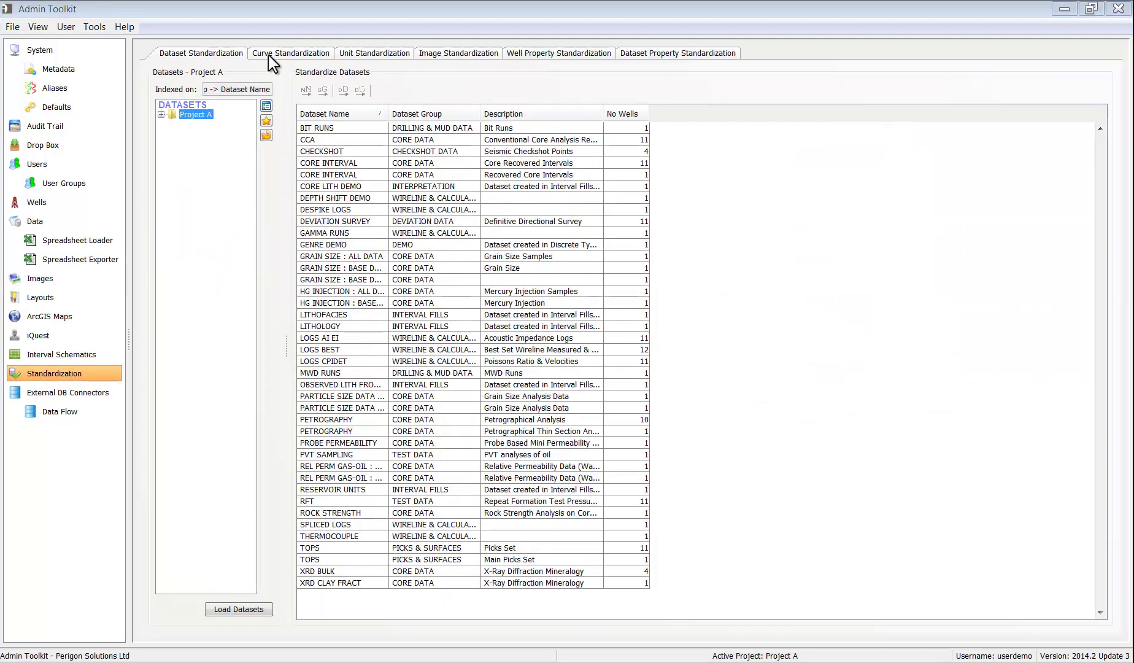
{"action": "left_click", "coordinate": [269, 54]}
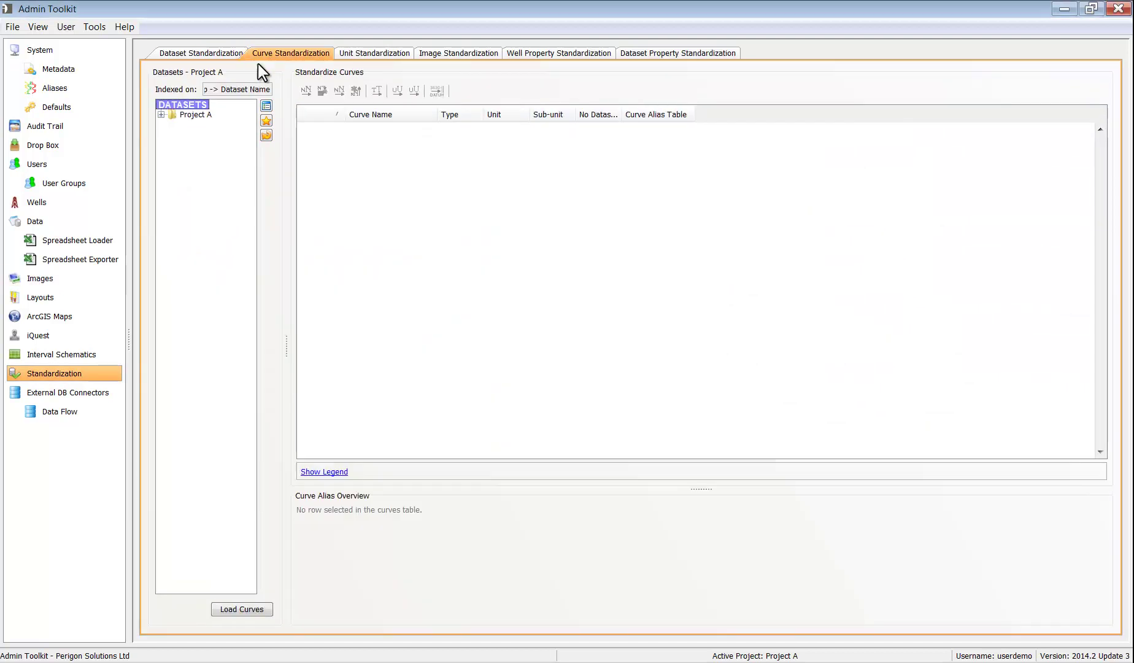
{"action": "right_click", "coordinate": [203, 110]}
{"action": "left_click", "coordinate": [207, 116]}
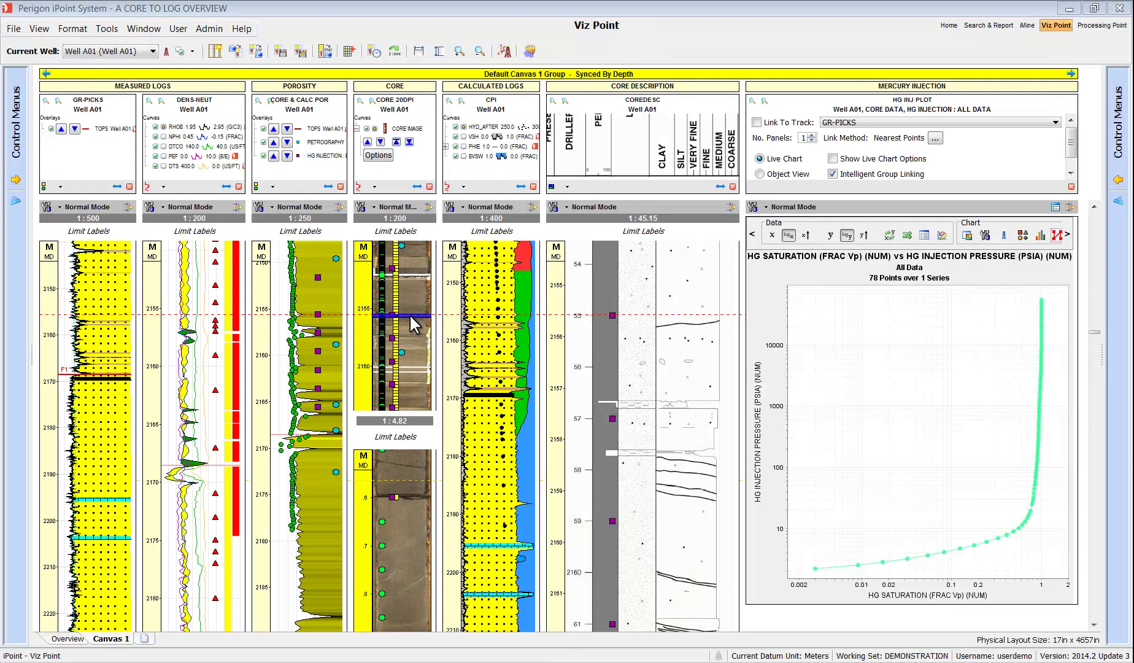
Move the depth marker deeper, show a deeper plug sample, and enlarge the core image
{"action": "left_click", "coordinate": [409, 315]}
{"action": "left_click_drag", "start_coordinate": [410, 315], "coordinate": [411, 330]}
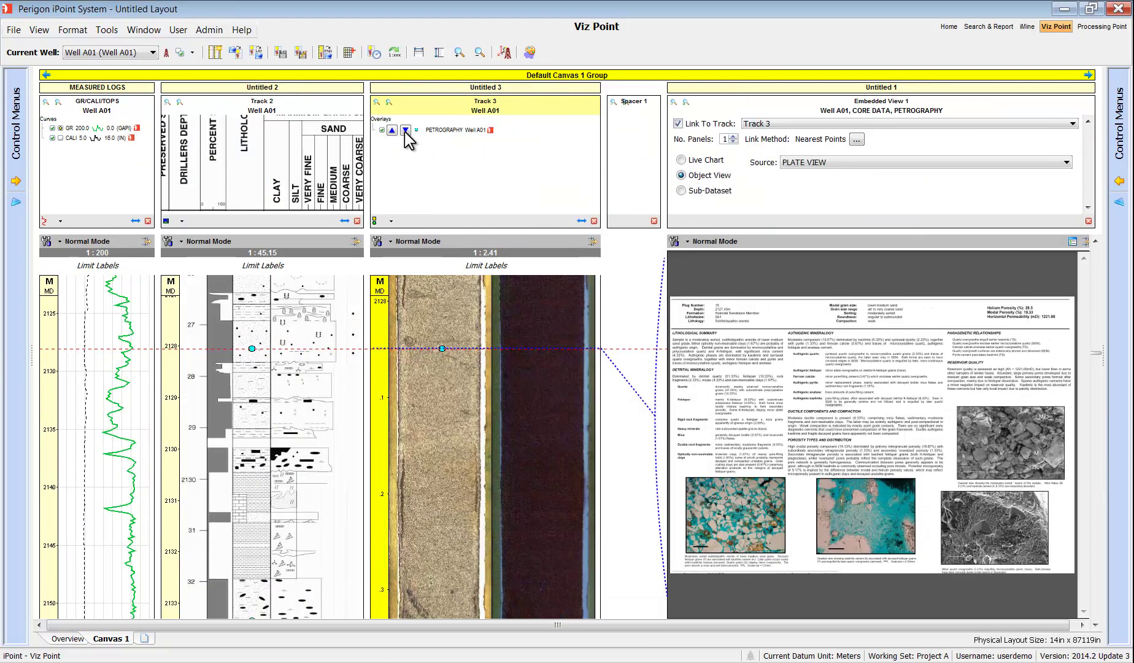
{"action": "left_click", "coordinate": [404, 132]}
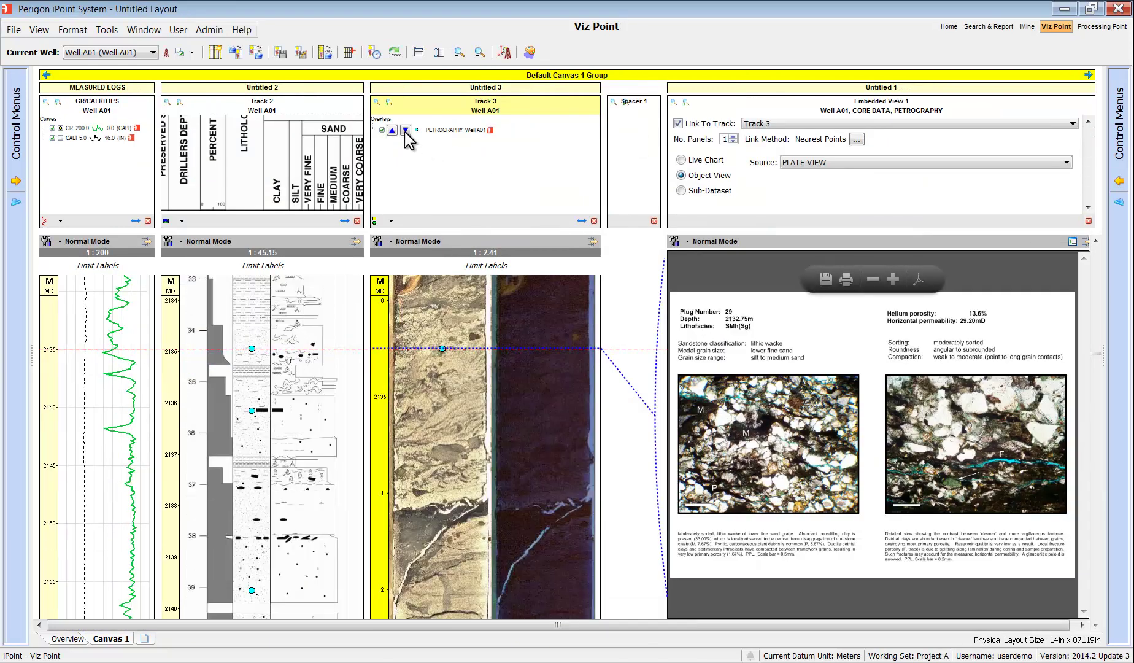
{"action": "double_click", "coordinate": [449, 382]}
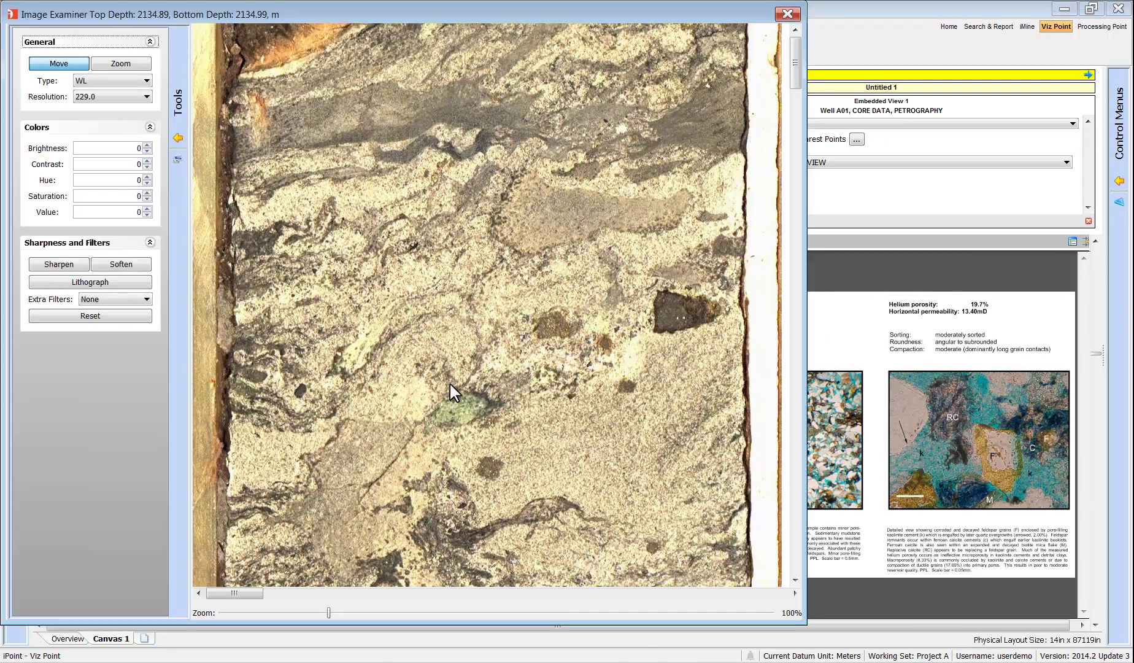
{"action": "left_click_drag", "start_coordinate": [794, 73], "coordinate": [801, 182]}
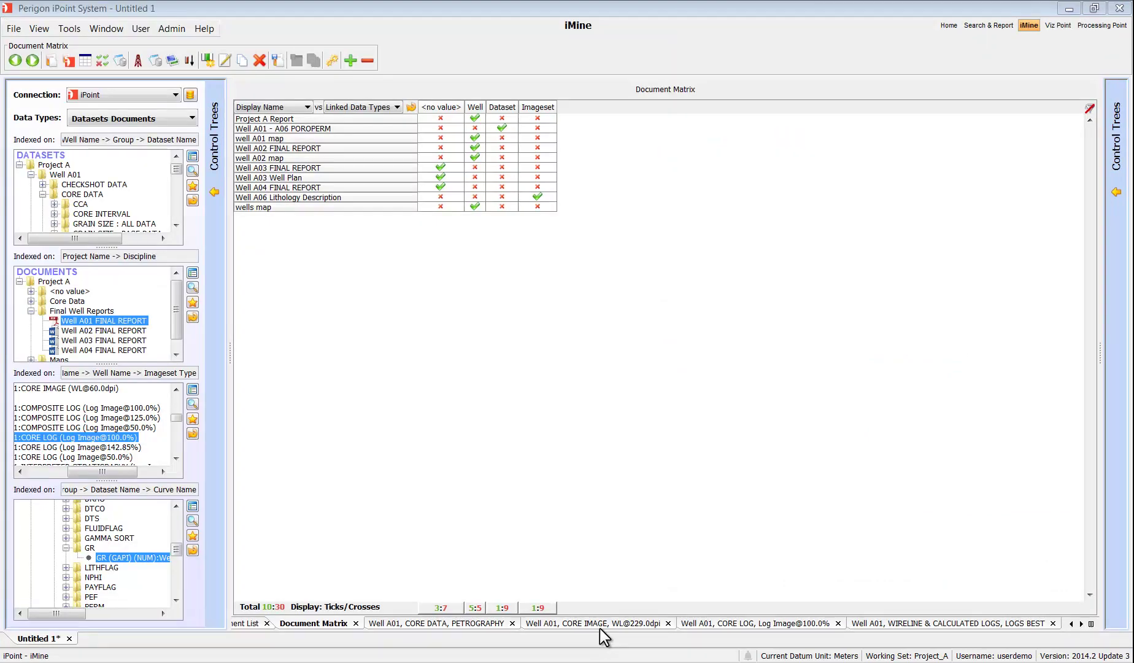
View Well A01's core image, FINAL REPORT, core log and wireline logs in iMine
{"action": "left_click", "coordinate": [601, 623]}
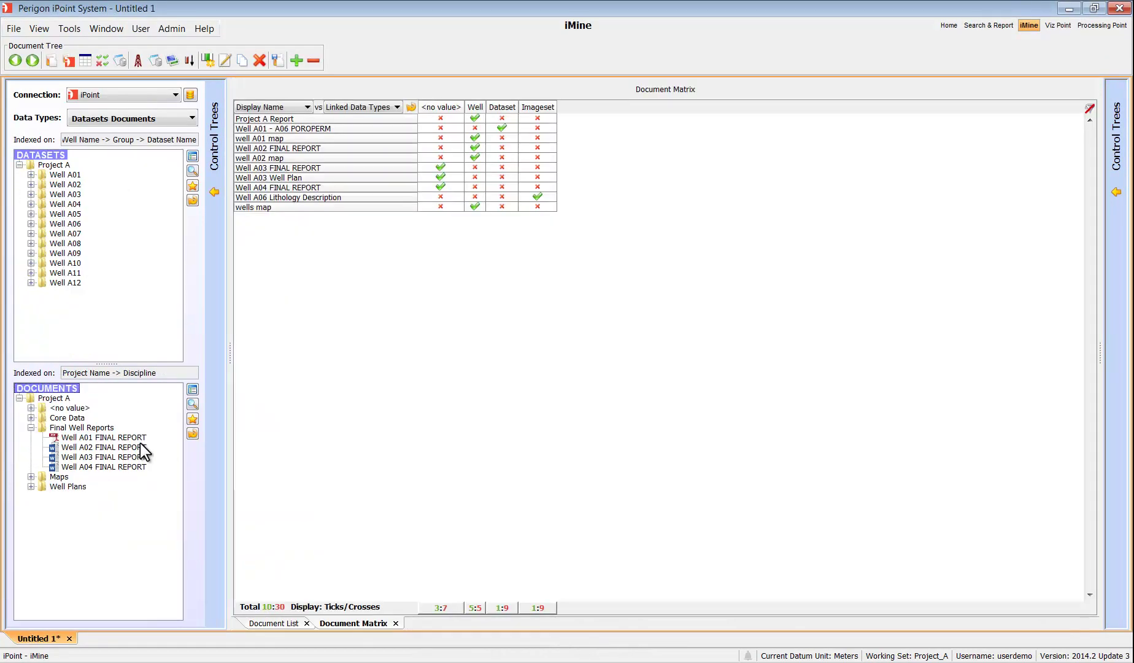
{"action": "right_click", "coordinate": [139, 439]}
{"action": "left_click", "coordinate": [201, 386]}
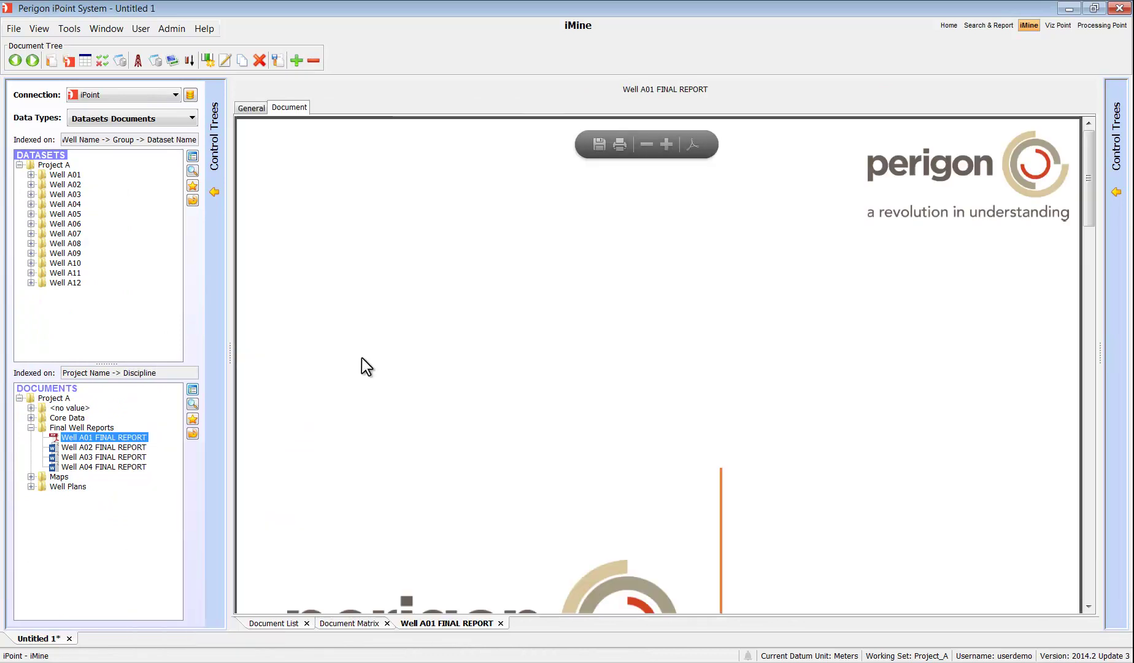
{"action": "left_click_drag", "start_coordinate": [1092, 212], "coordinate": [1090, 263]}
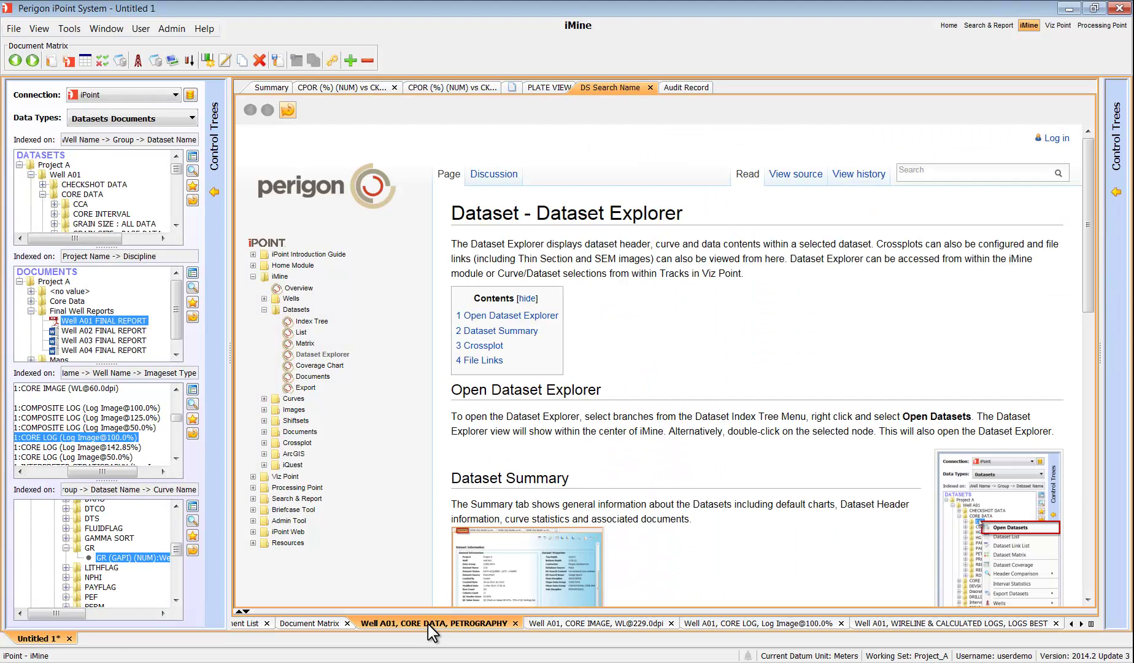
{"action": "left_click", "coordinate": [780, 623]}
{"action": "left_click", "coordinate": [969, 622]}
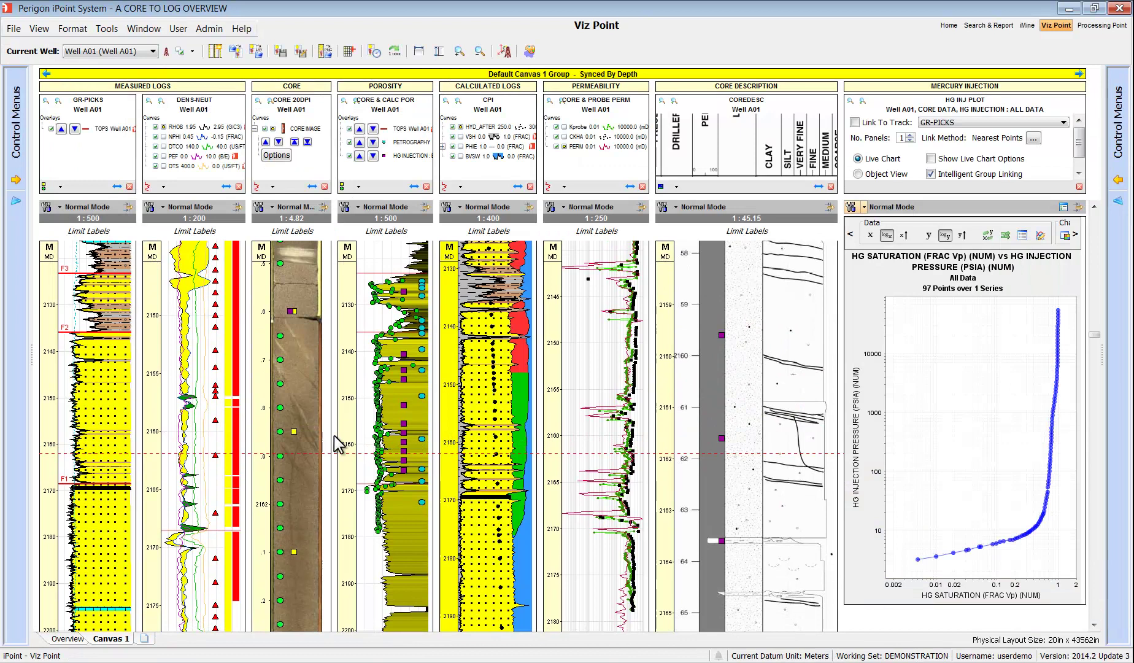
Open Well A01's CPOR versus CKHA crossplot and select samples to sync log depths
{"action": "double_click", "coordinate": [293, 432]}
{"action": "left_click", "coordinate": [824, 171]}
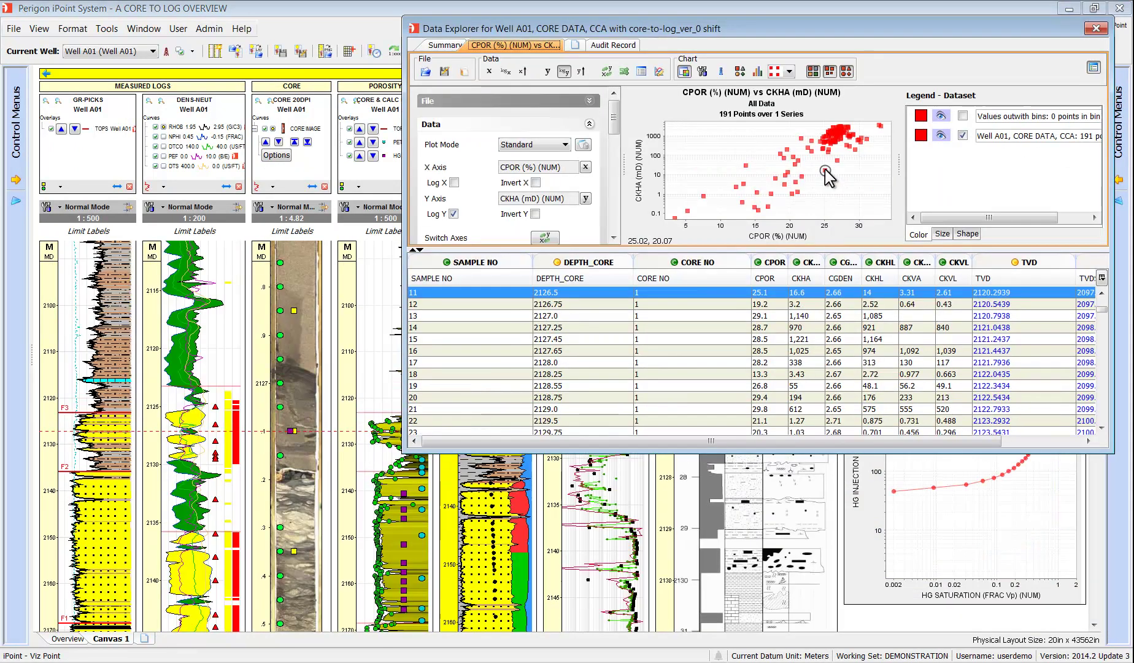
{"action": "left_click", "coordinate": [770, 192]}
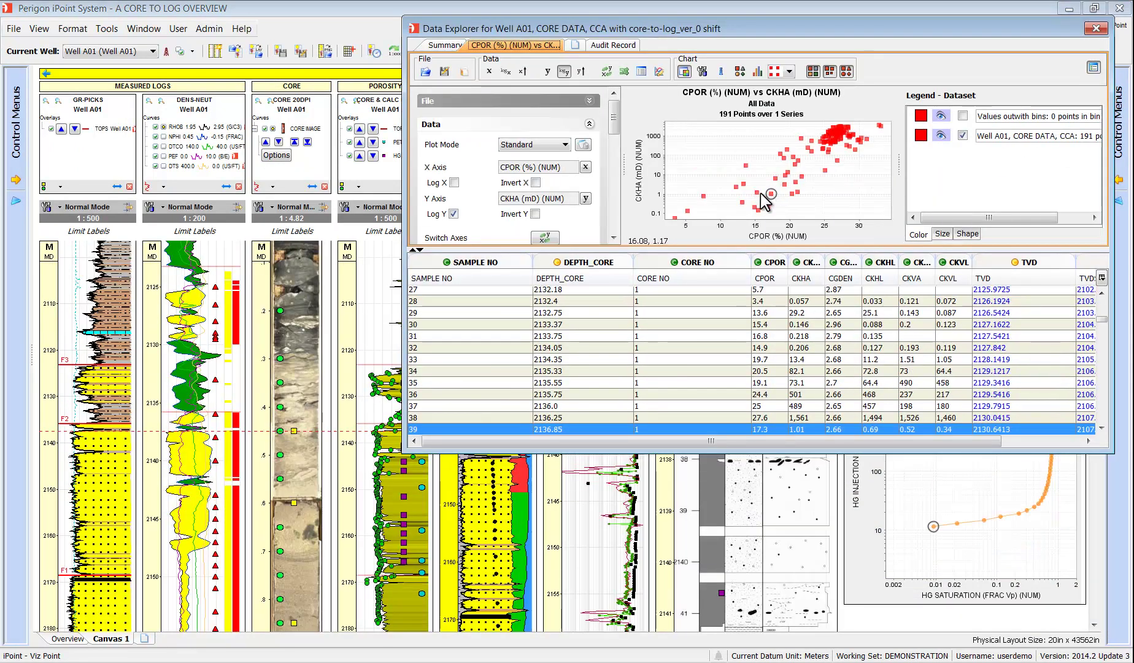
{"action": "left_click", "coordinate": [756, 192]}
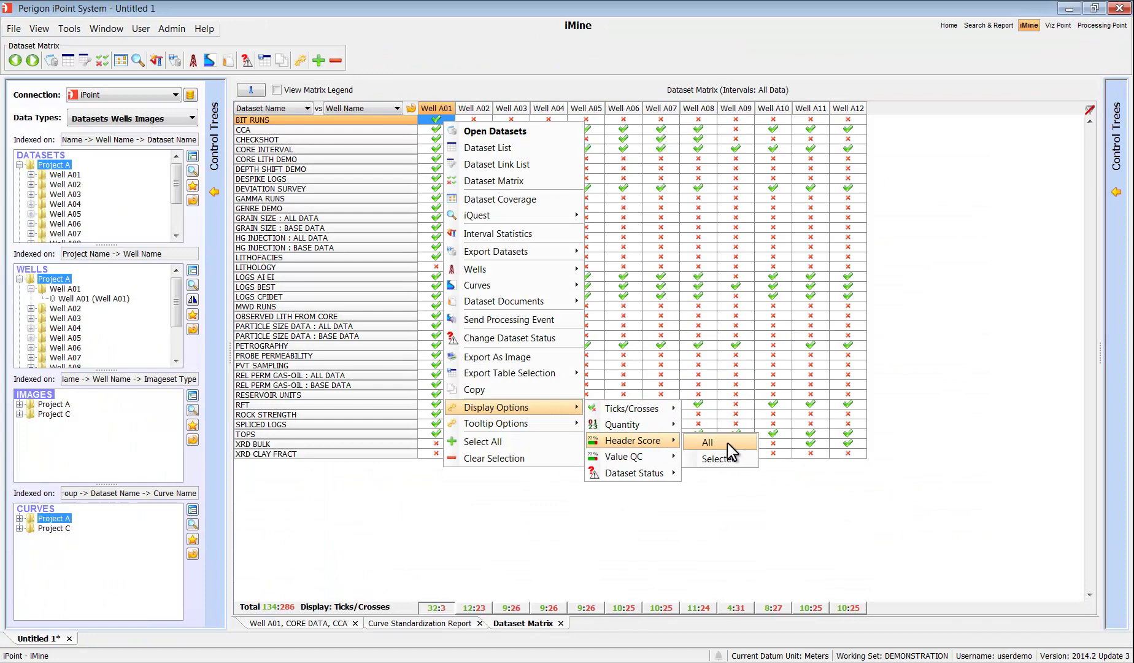
Show header scores for all datasets and connect iQuest to Petra with logs
{"action": "left_click", "coordinate": [727, 442]}
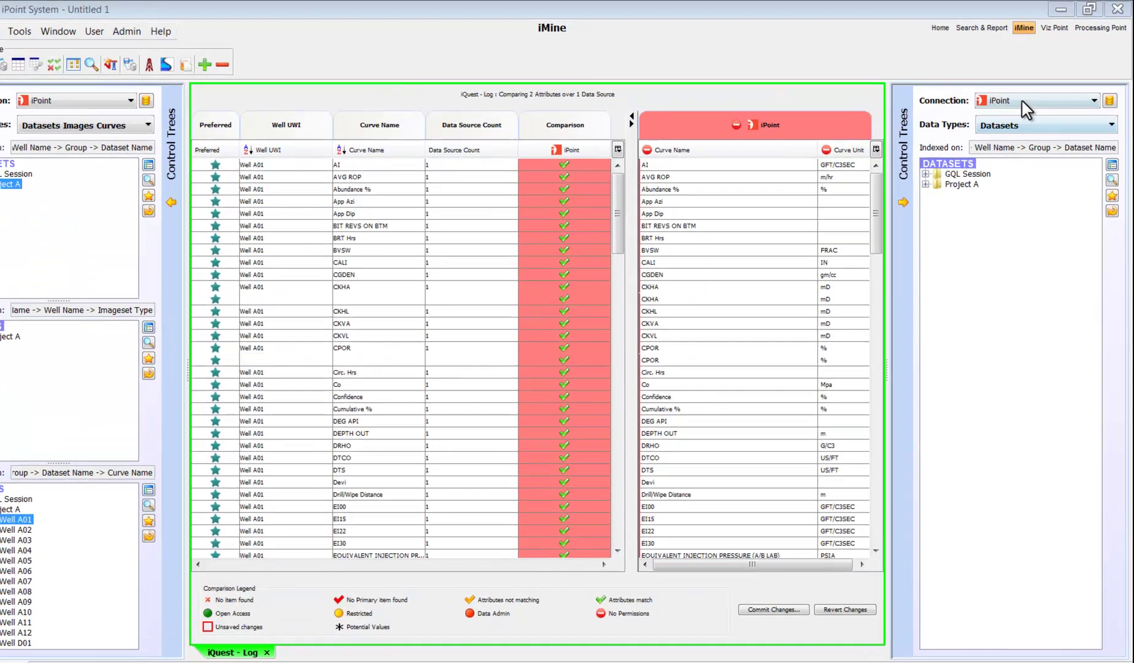
{"action": "left_click", "coordinate": [1028, 96]}
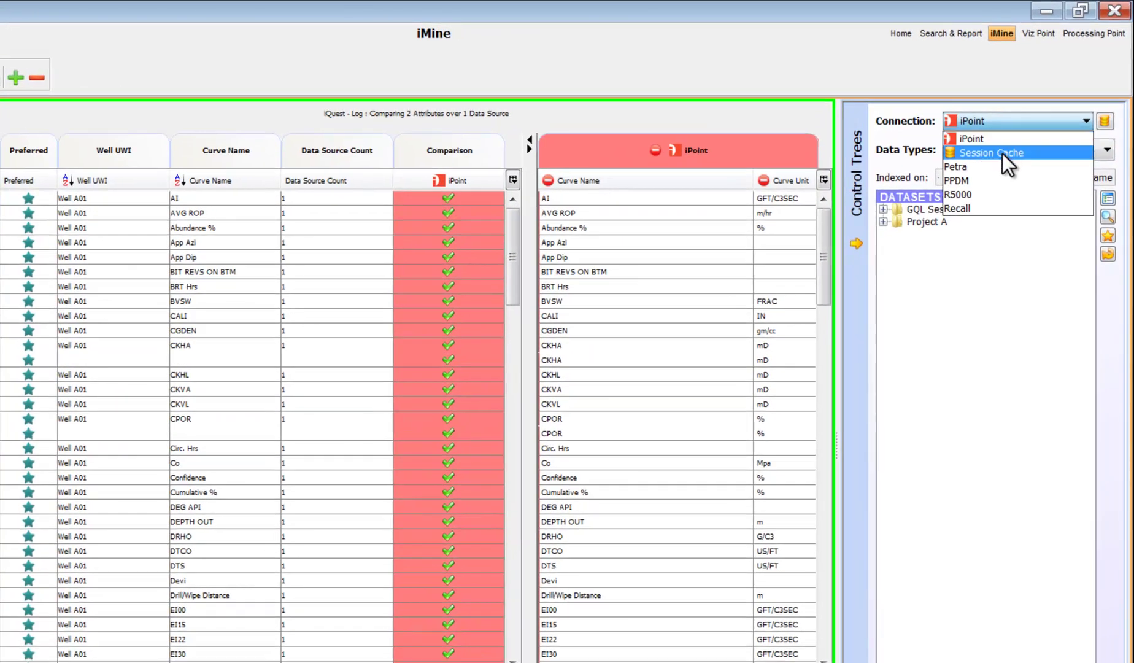
{"action": "left_click", "coordinate": [1003, 166]}
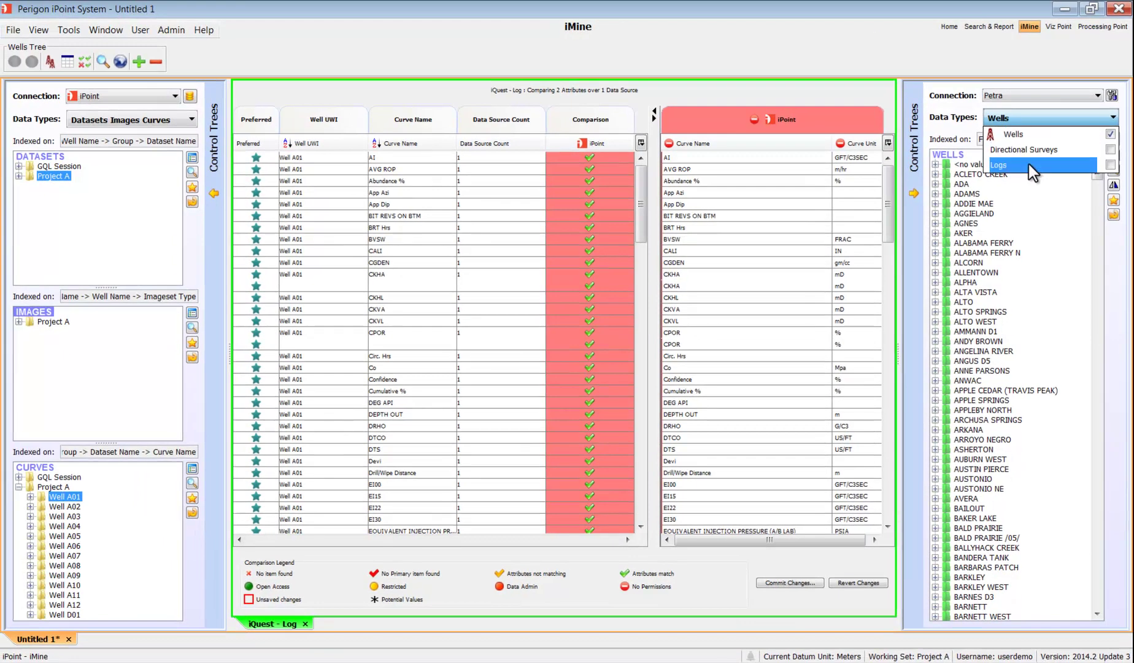
{"action": "left_click", "coordinate": [1028, 164]}
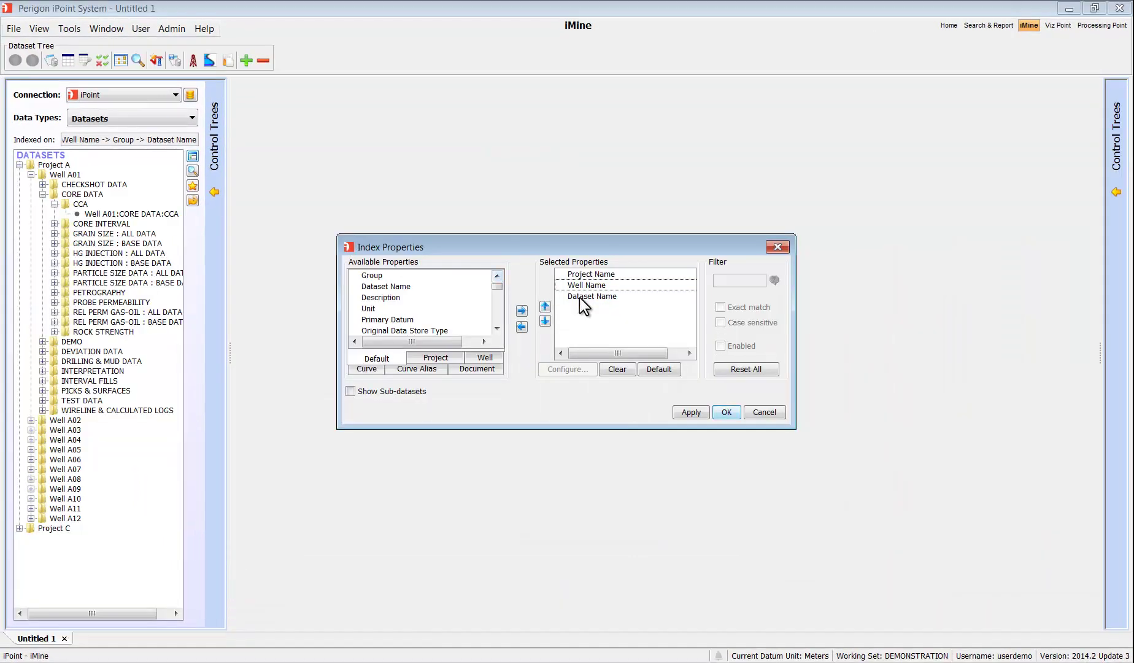
Remove Group from the index order and move Dataset Name to the top
{"action": "left_click", "coordinate": [580, 297]}
{"action": "left_click", "coordinate": [545, 305]}
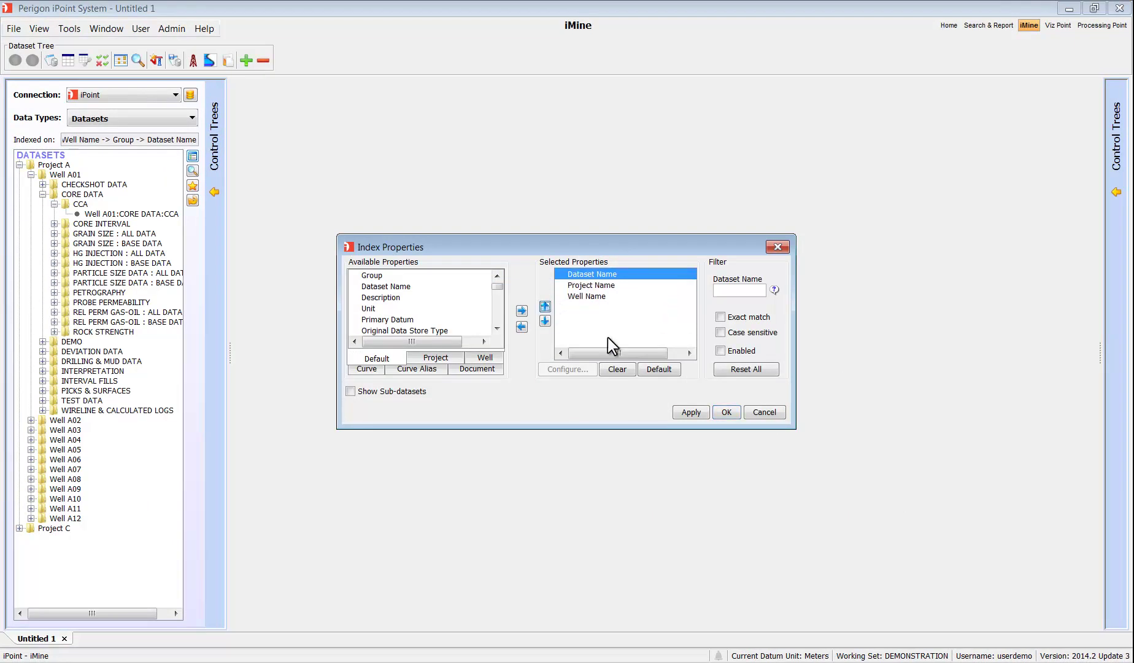
{"action": "left_click", "coordinate": [723, 413]}
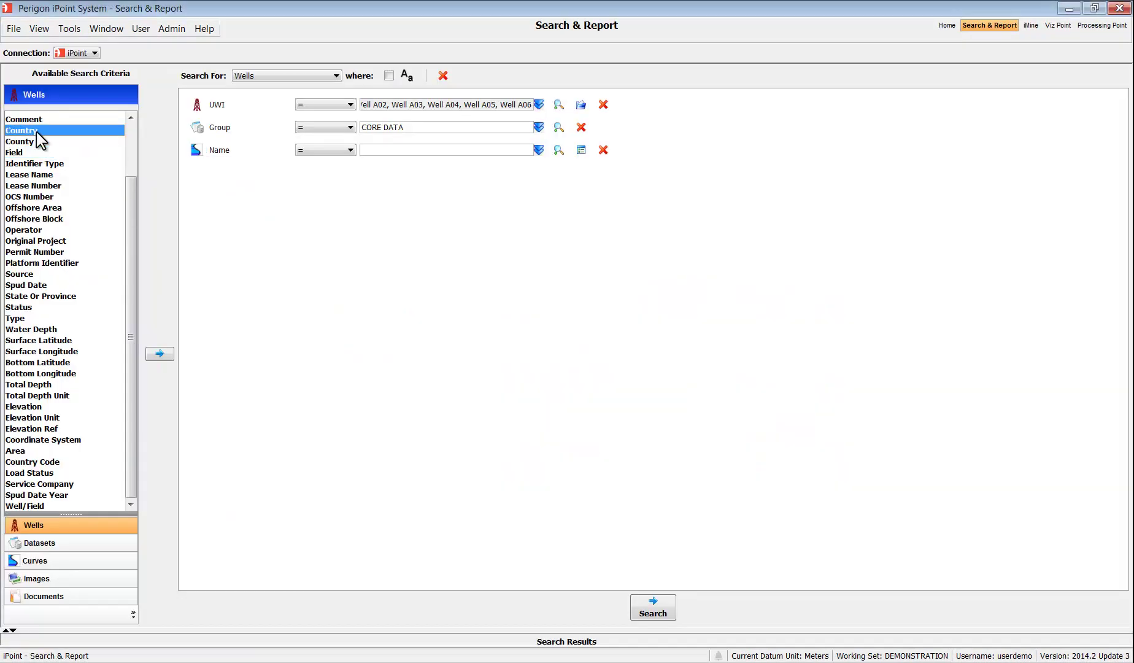
Add Country search criteria rows and close a map polygon to select wells
{"action": "double_click", "coordinate": [37, 131]}
{"action": "double_click", "coordinate": [37, 155]}
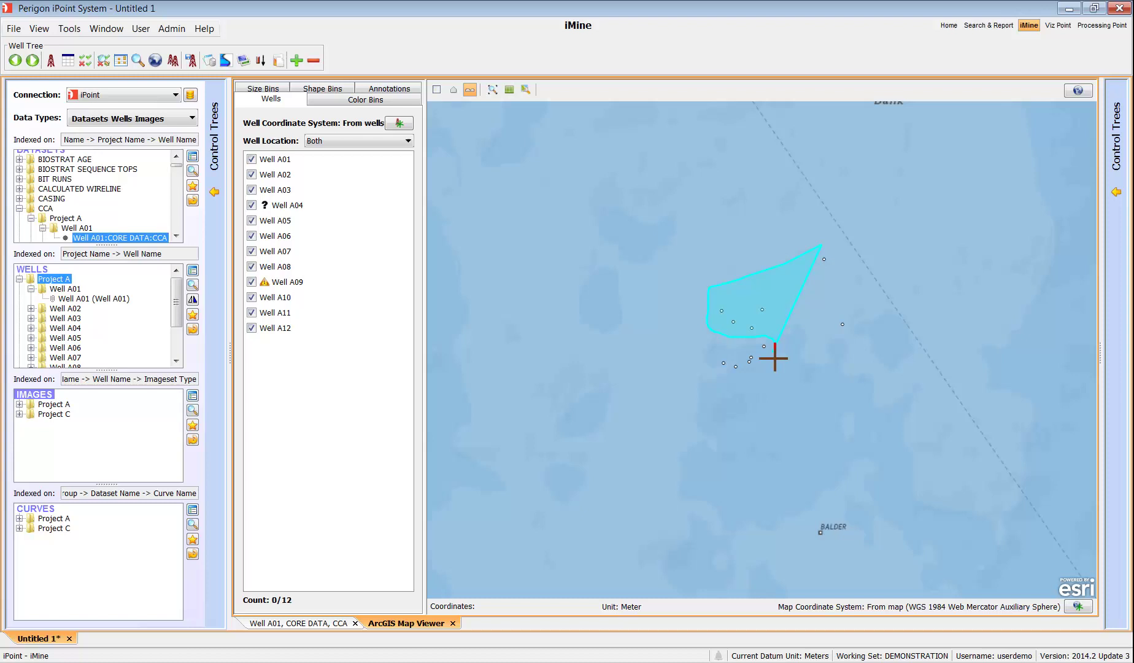
{"action": "double_click", "coordinate": [859, 291]}
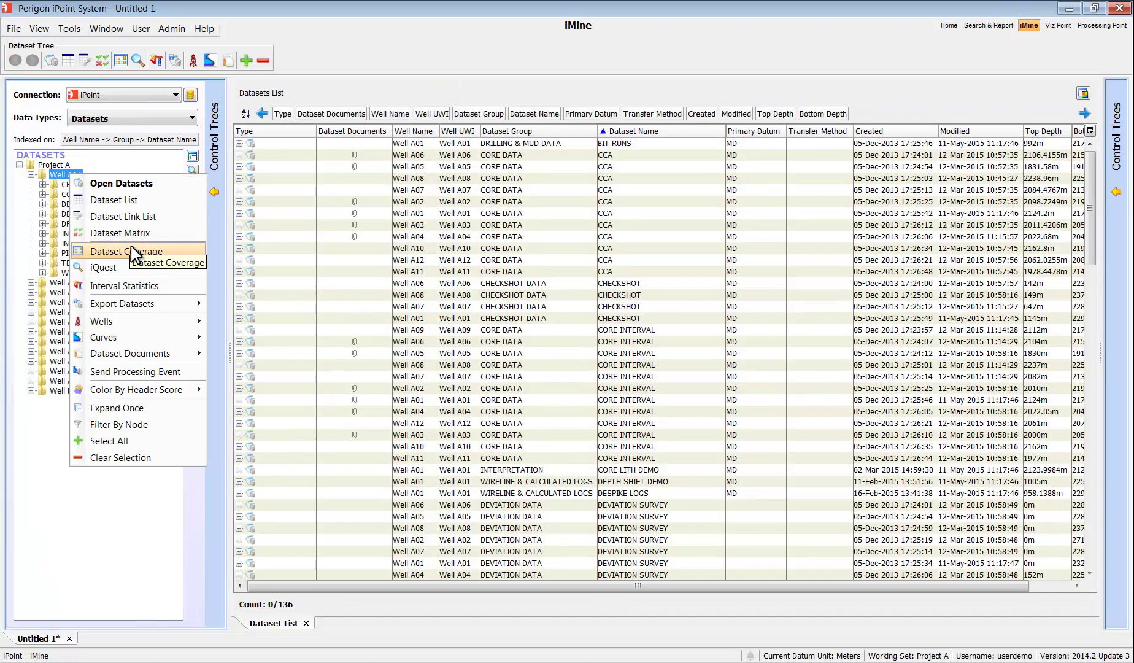
Show Well A01's dataset coverage and compute interval statistics for its CCA curves
{"action": "left_click", "coordinate": [131, 251]}
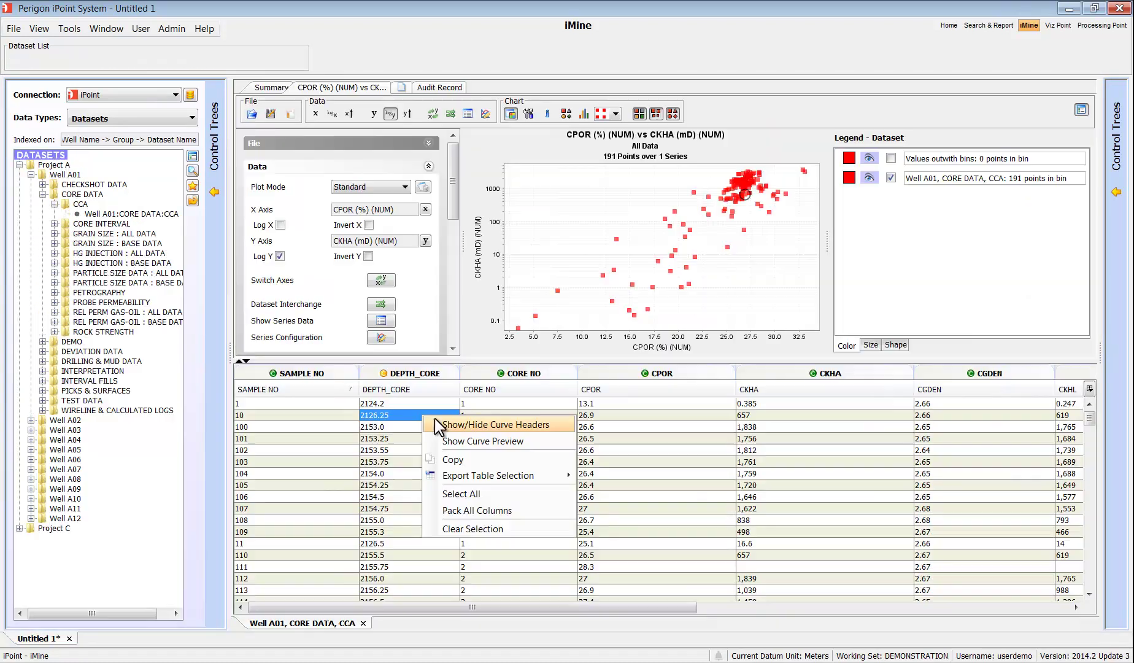
{"action": "left_click", "coordinate": [442, 423]}
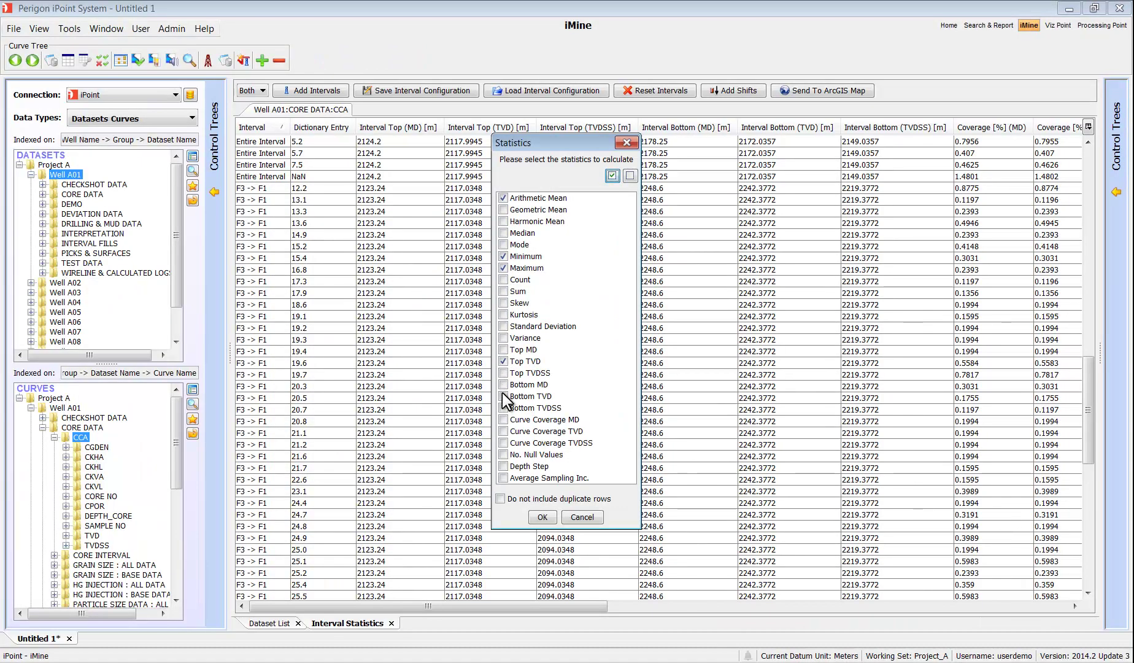
{"action": "left_click", "coordinate": [543, 518]}
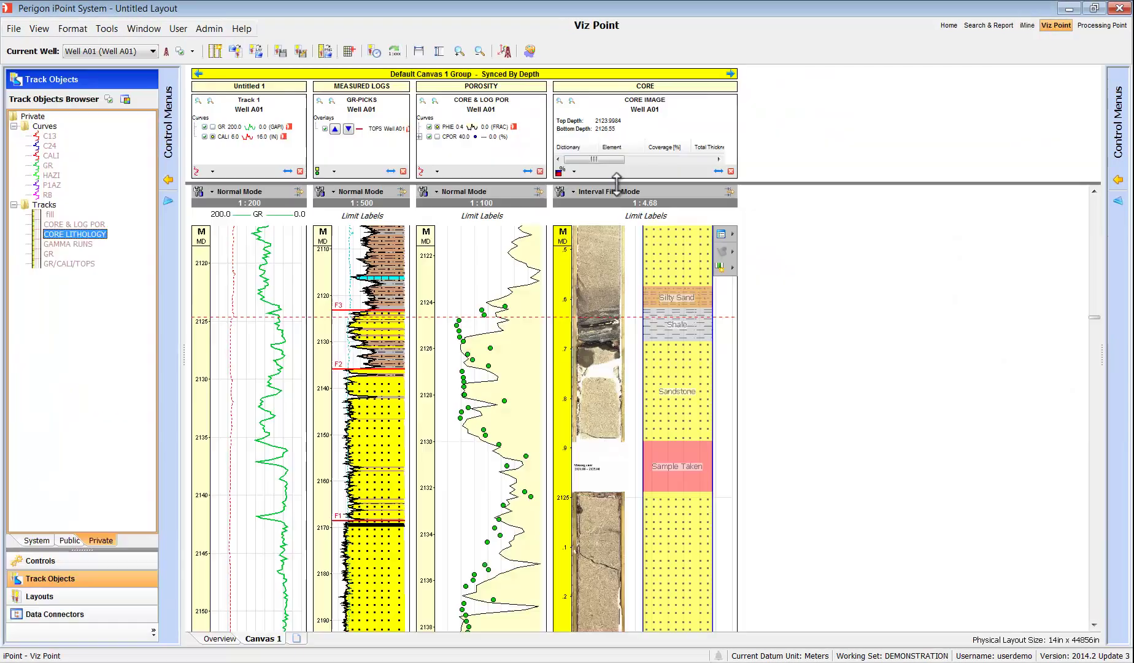
{"action": "left_click_drag", "start_coordinate": [616, 182], "coordinate": [618, 264]}
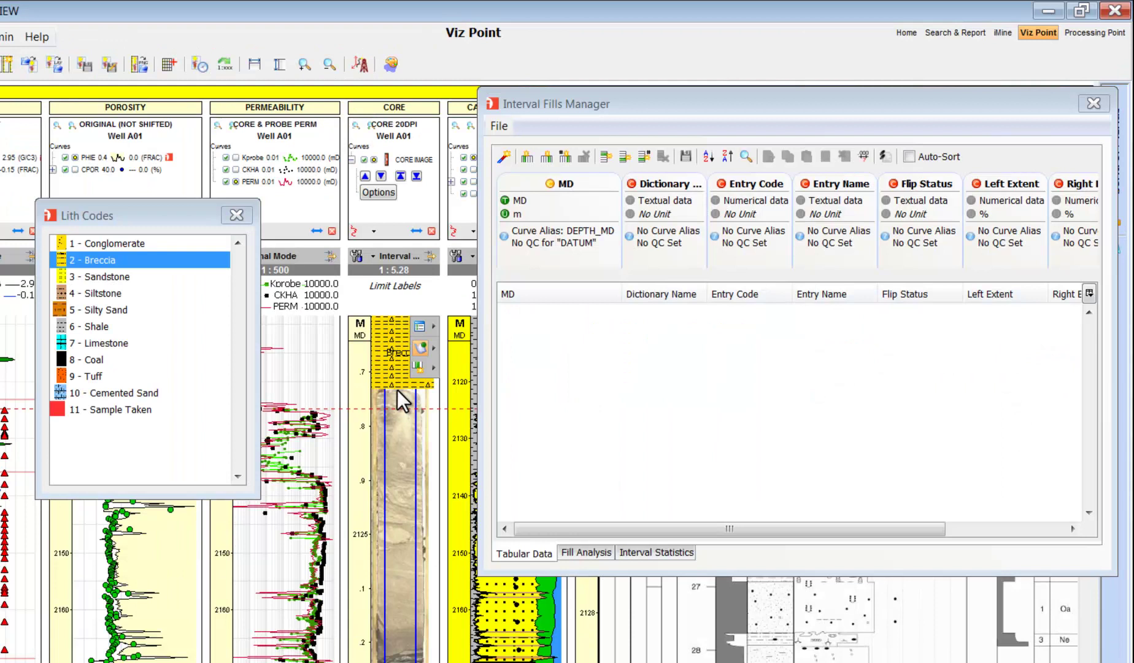
Mark Breccia and Sandstone lithology intervals in the core track
{"action": "left_click", "coordinate": [397, 390]}
{"action": "left_click", "coordinate": [126, 279]}
{"action": "left_click", "coordinate": [398, 488]}
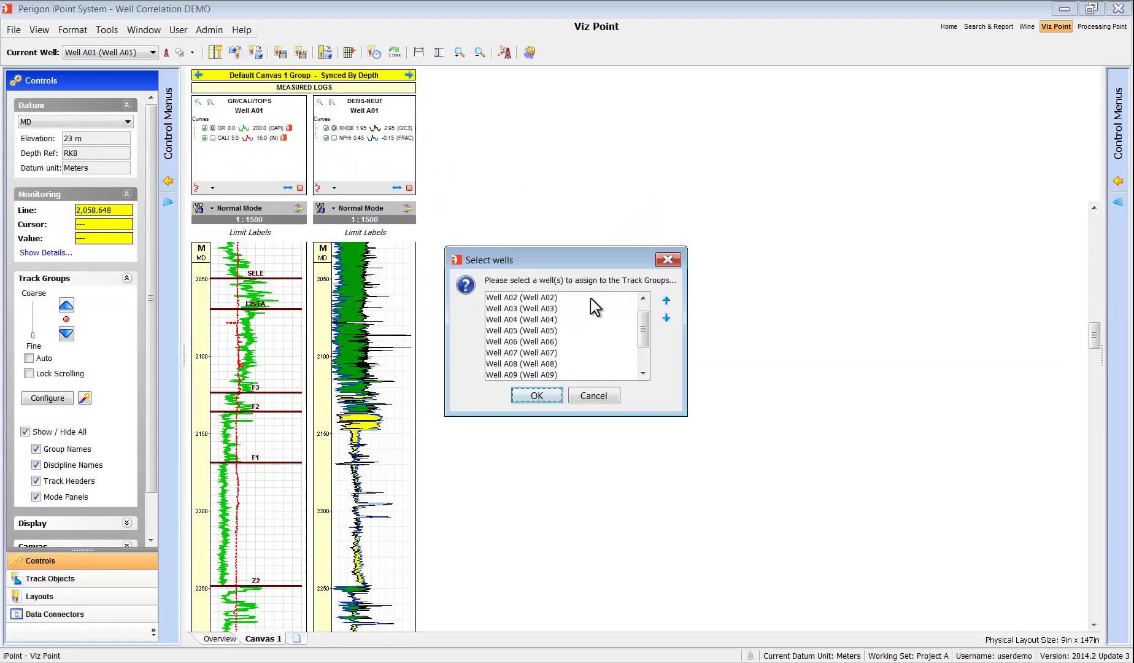
Assign Wells A02 and A09 to track groups and switch to Well Correlation mode
{"action": "left_click", "coordinate": [572, 374], "text": "ctrl"}
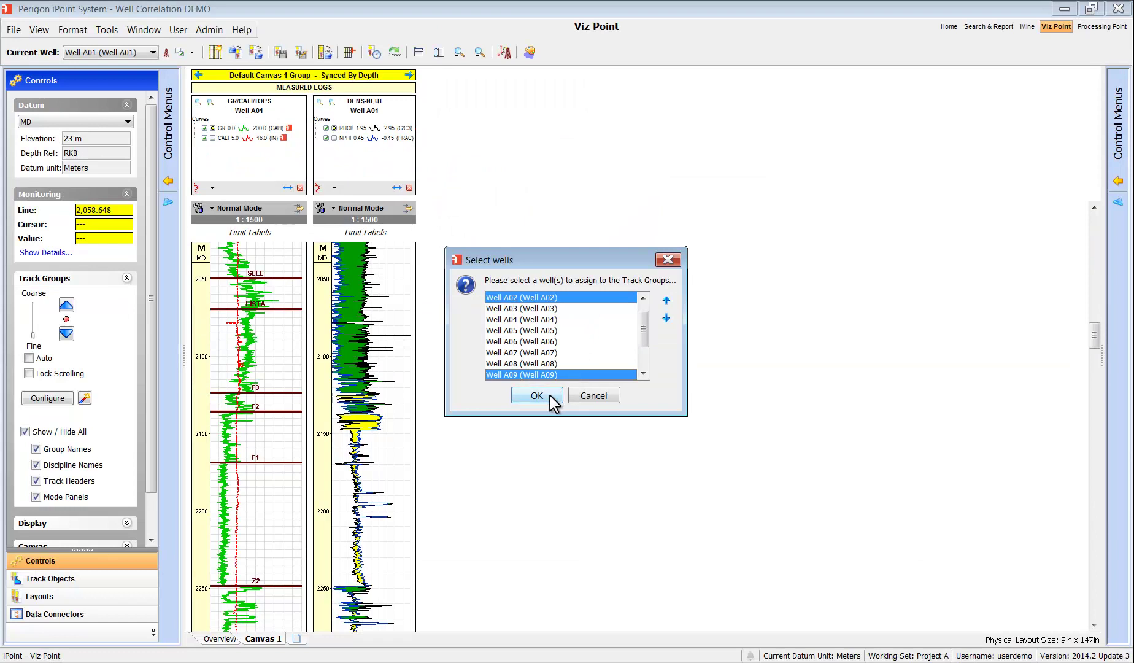
{"action": "left_click", "coordinate": [549, 394]}
{"action": "left_click", "coordinate": [408, 208]}
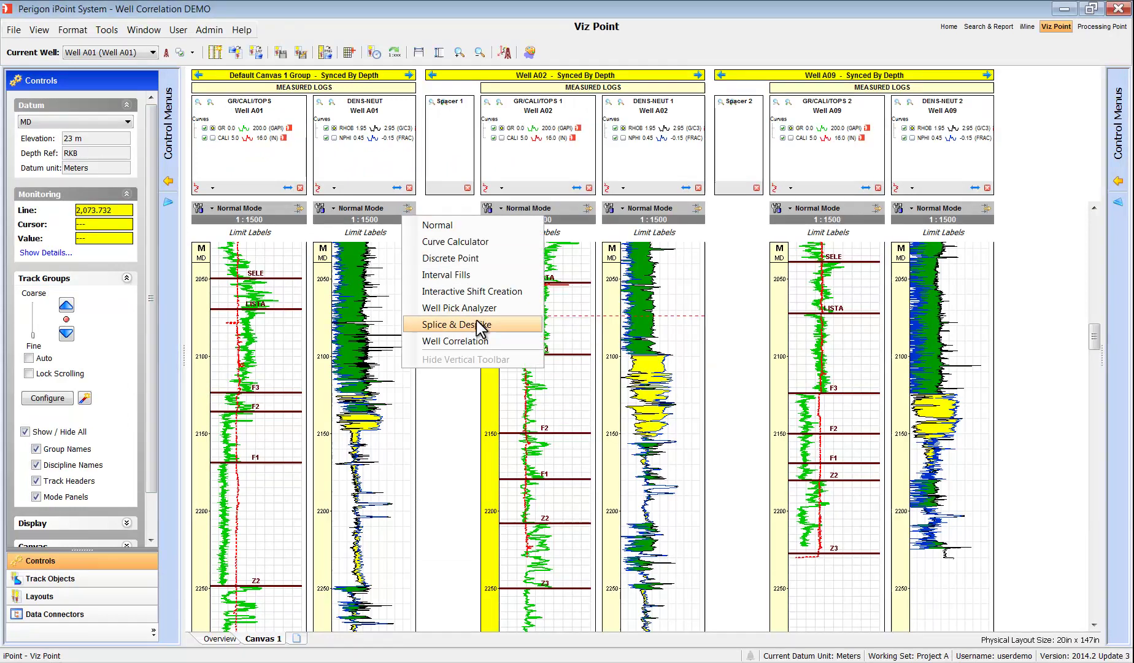
{"action": "left_click", "coordinate": [448, 341]}
Place the F3 marker on Well A02 and move it down to about 2100 m
{"action": "left_click", "coordinate": [399, 251]}
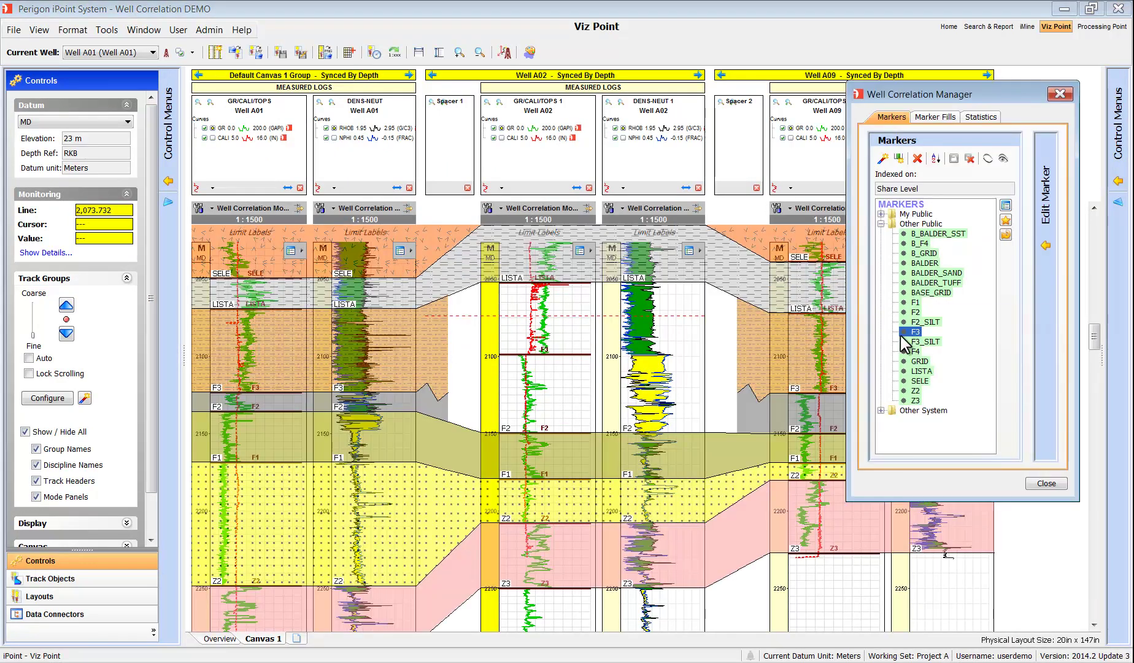
{"action": "mouse_move", "coordinate": [915, 333]}
{"action": "left_mouse_down"}
{"action": "mouse_move", "coordinate": [727, 352]}
{"action": "mouse_move", "coordinate": [688, 344]}
{"action": "left_mouse_up"}
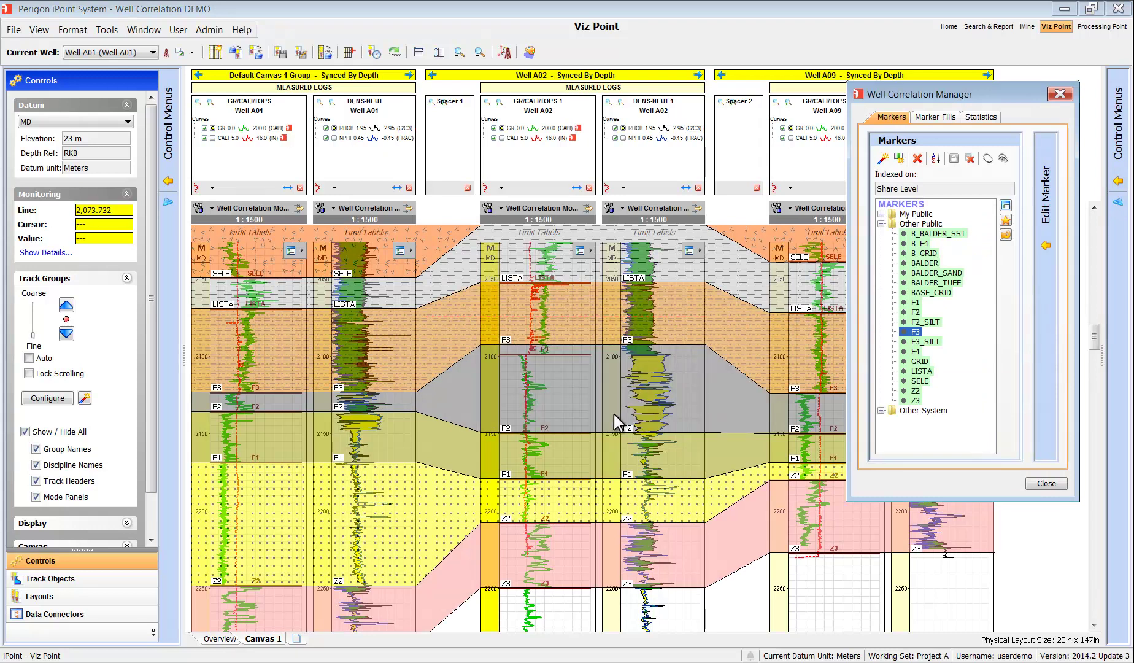
{"action": "scroll", "coordinate": [609, 479], "scroll_direction": "up", "scroll_amount": 3}
{"action": "scroll", "coordinate": [610, 445], "scroll_direction": "up", "scroll_amount": 3}
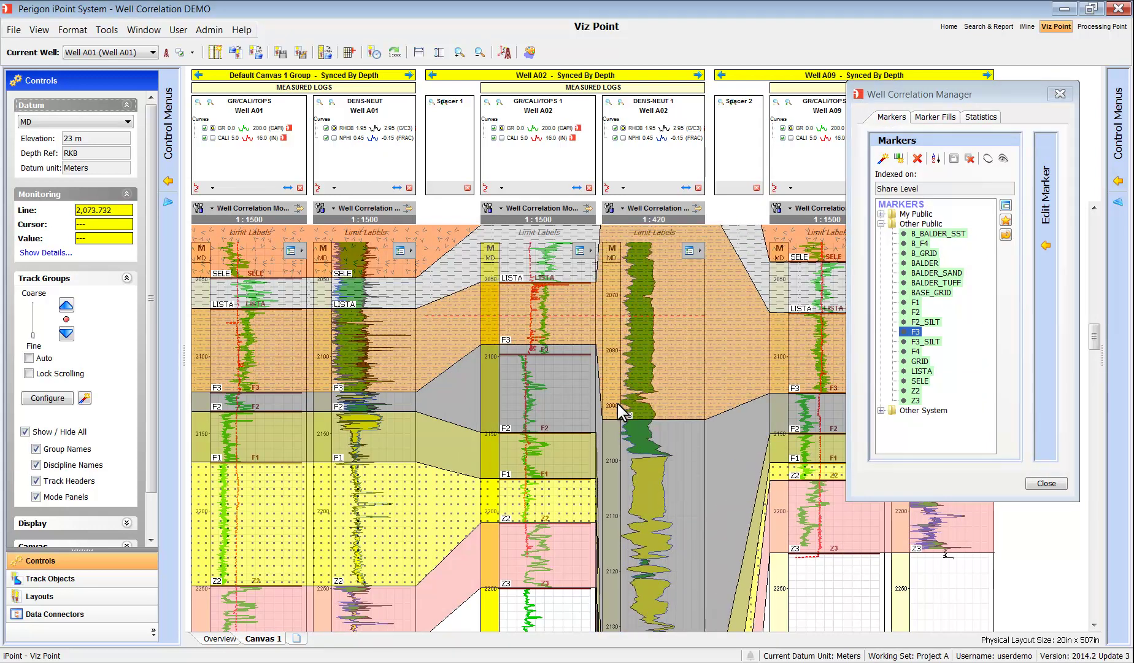
{"action": "left_click_drag", "start_coordinate": [675, 420], "coordinate": [678, 454]}
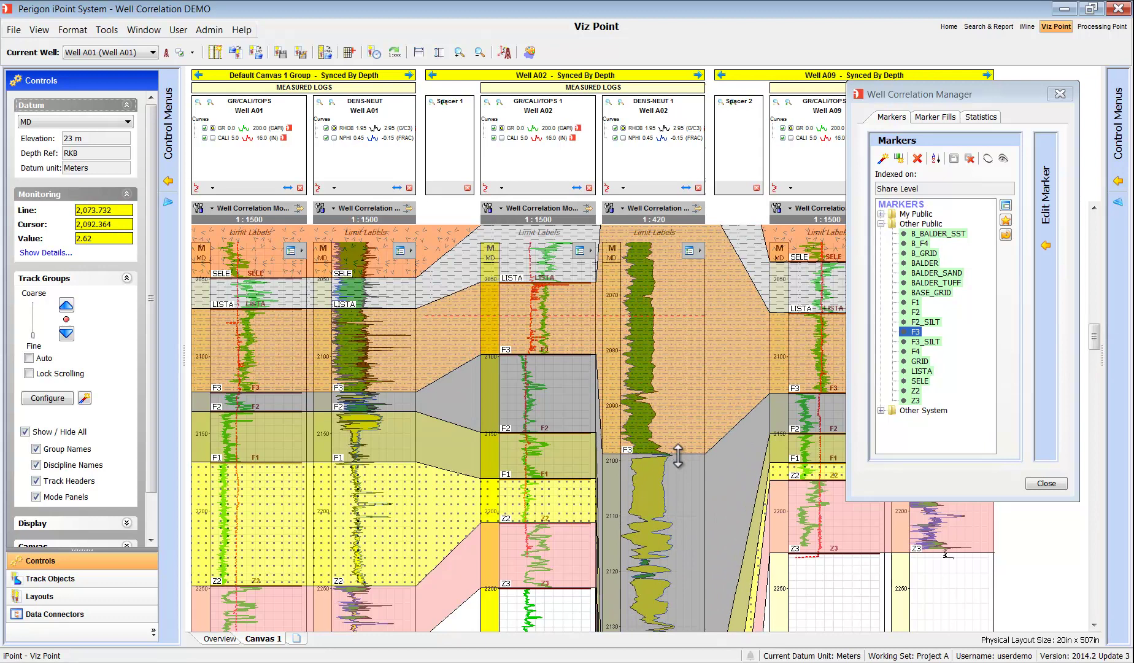
{"action": "scroll", "coordinate": [606, 378], "scroll_direction": "down", "scroll_amount": 1}
{"action": "scroll", "coordinate": [614, 426], "scroll_direction": "down", "scroll_amount": 1}
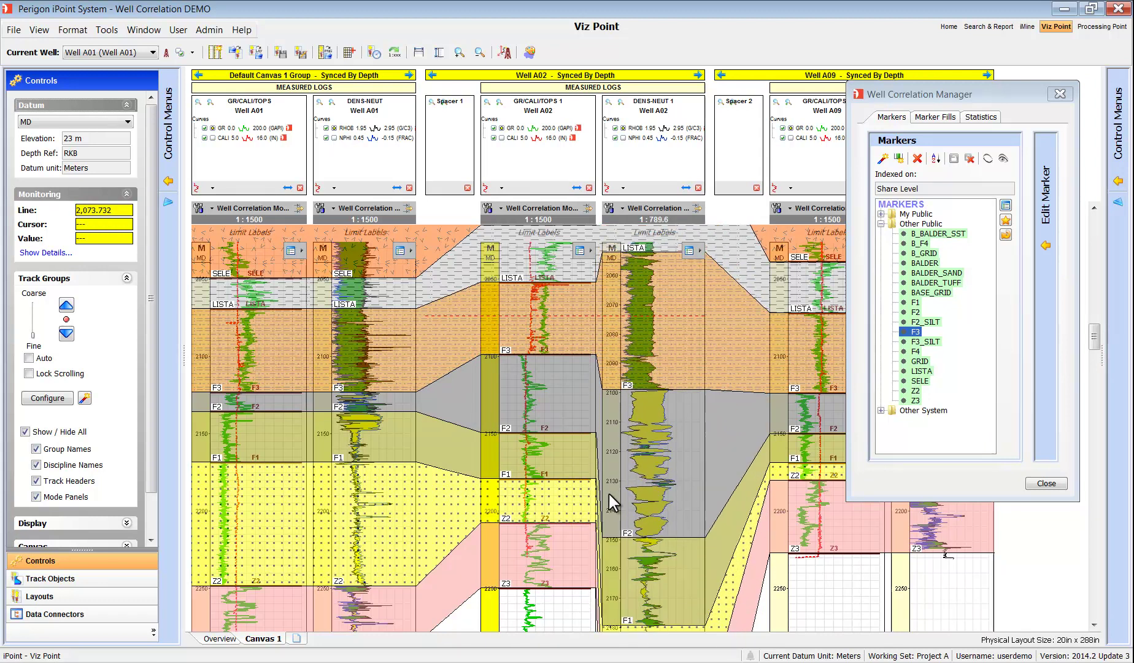
{"action": "scroll", "coordinate": [610, 494], "scroll_direction": "down", "scroll_amount": 1}
{"action": "scroll", "coordinate": [602, 542], "scroll_direction": "down", "scroll_amount": 1}
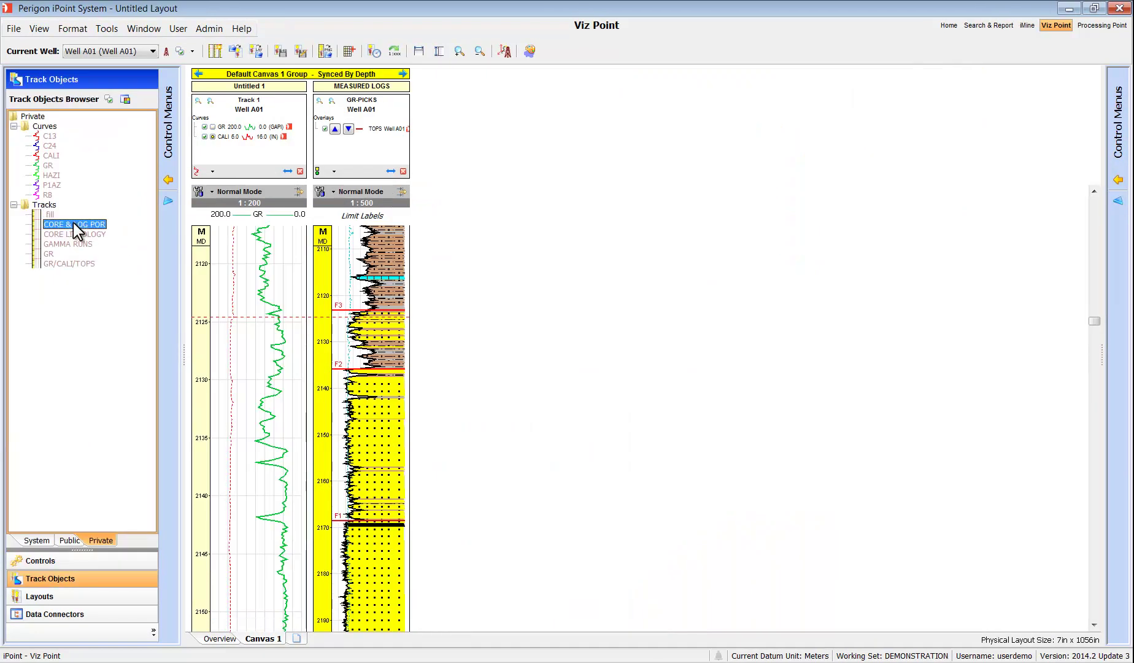
Add CORE & LOG POR and CORE LITHOLOGY tracks, then draw a note on Well A02
{"action": "left_click_drag", "start_coordinate": [73, 224], "coordinate": [352, 249]}
{"action": "left_click_drag", "start_coordinate": [448, 257], "coordinate": [447, 259]}
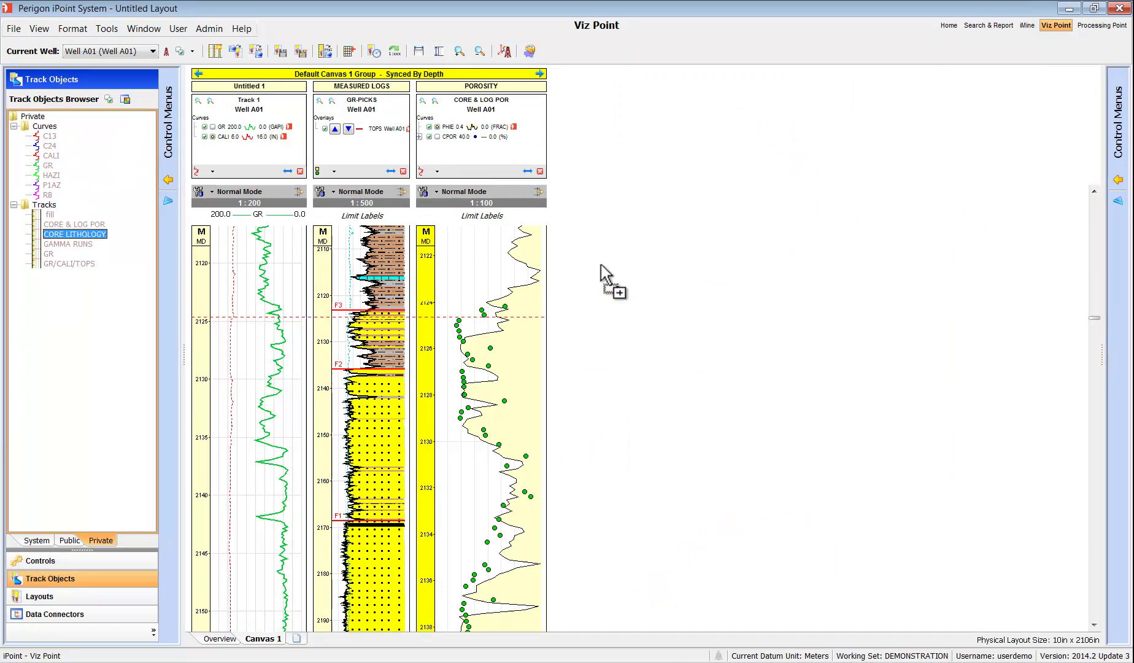
{"action": "left_click_drag", "start_coordinate": [227, 251], "coordinate": [611, 265]}
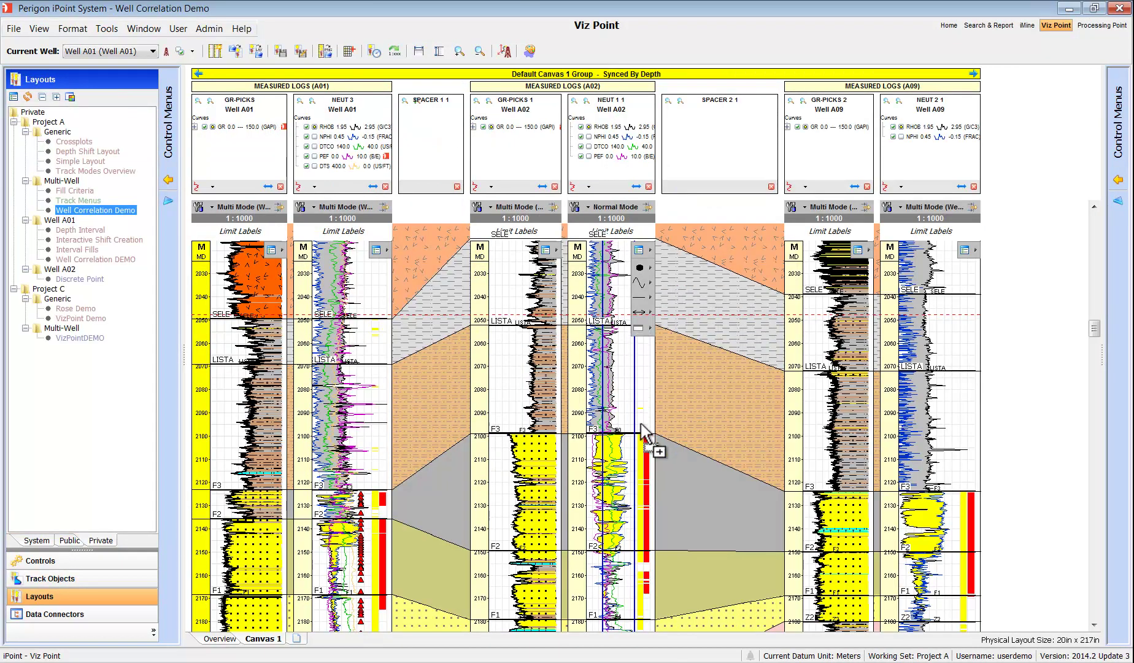
{"action": "left_click_drag", "start_coordinate": [640, 334], "coordinate": [657, 433]}
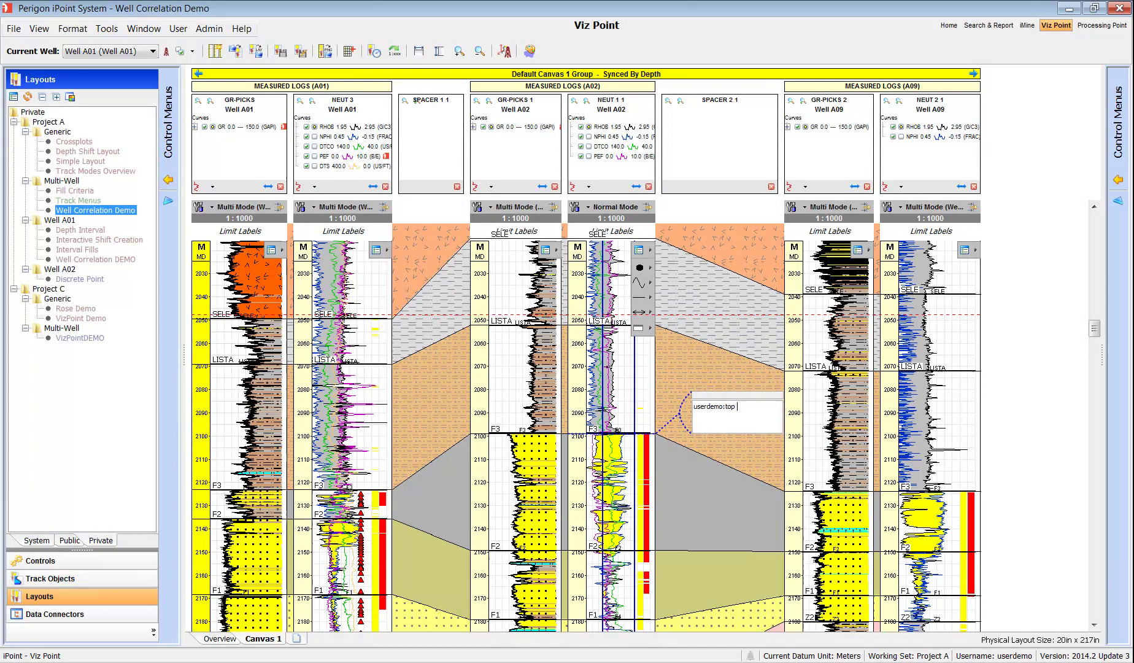
{"action": "type", "text": "se"}
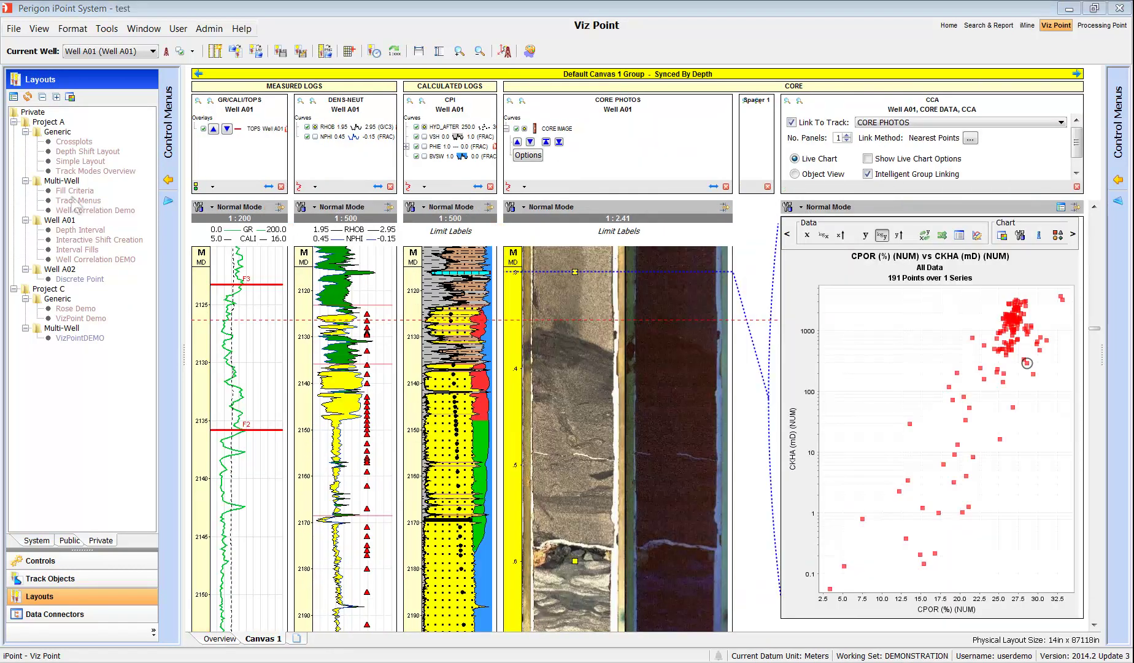
Make the Track Menus layout public and start exporting the current layout
{"action": "right_click", "coordinate": [71, 197]}
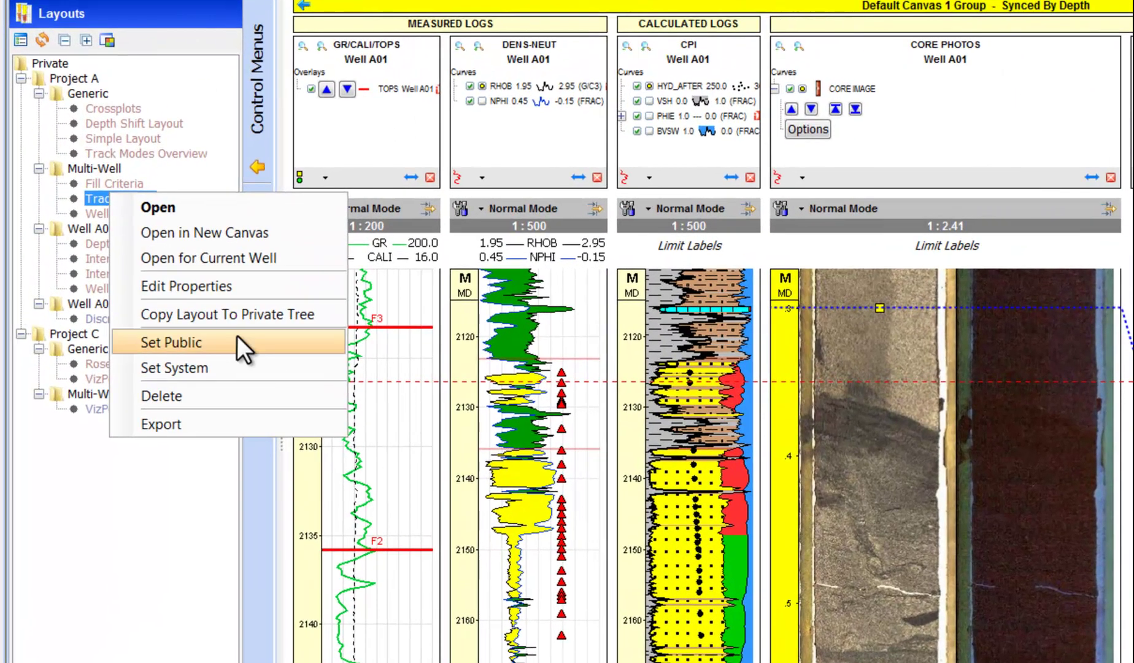
{"action": "left_click", "coordinate": [236, 334]}
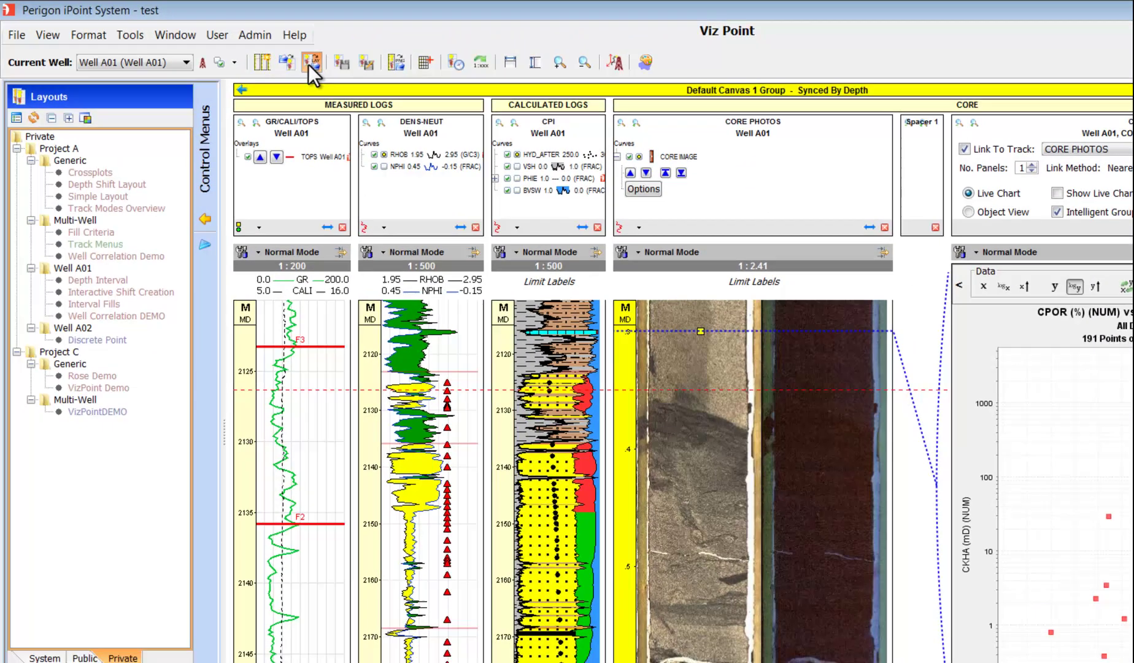
{"action": "left_click", "coordinate": [265, 55]}
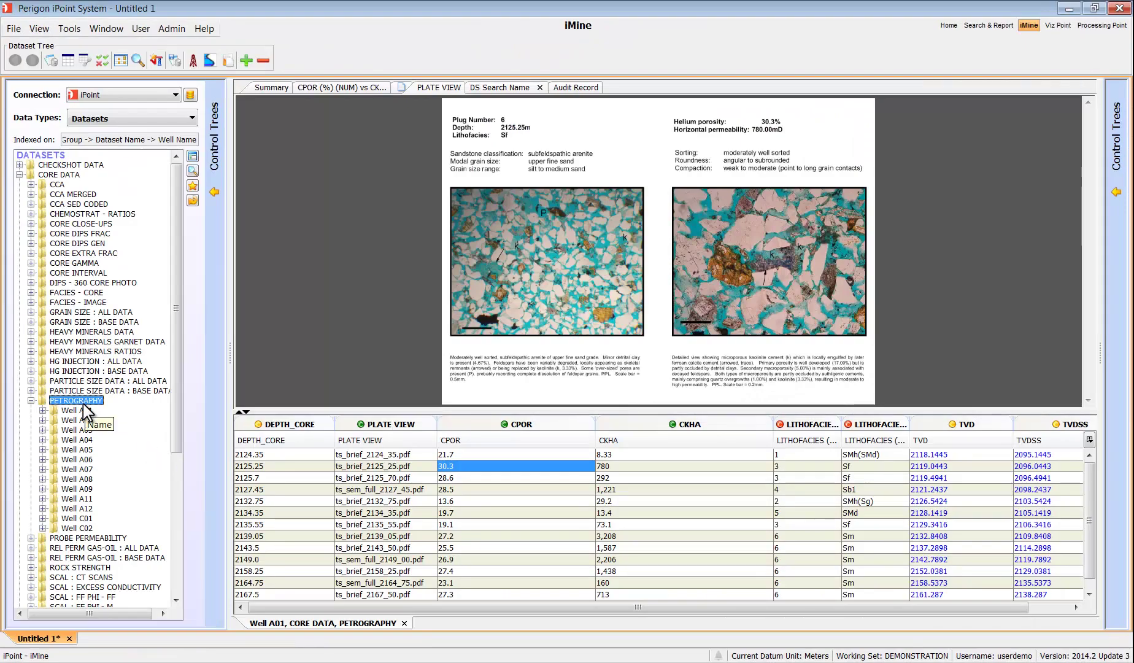
Export PETROGRAPHY datasets as a collated Excel workbook, and choose Excel Workbook format for the curves
{"action": "right_click", "coordinate": [83, 405]}
{"action": "mouse_move", "coordinate": [136, 500]}
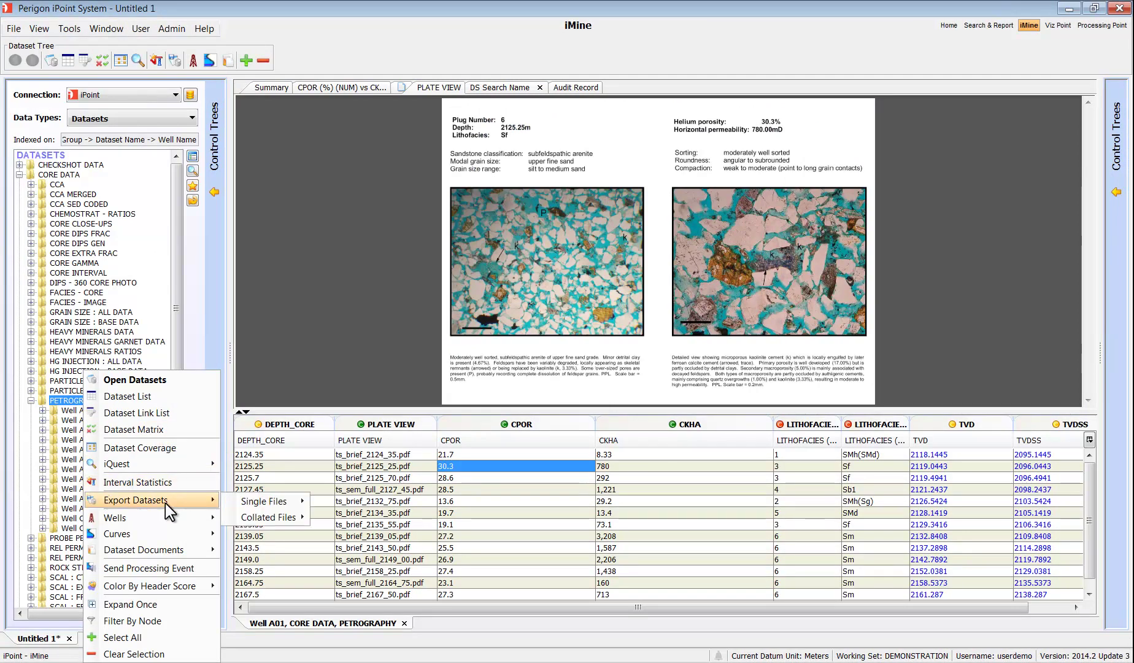
{"action": "mouse_move", "coordinate": [269, 517]}
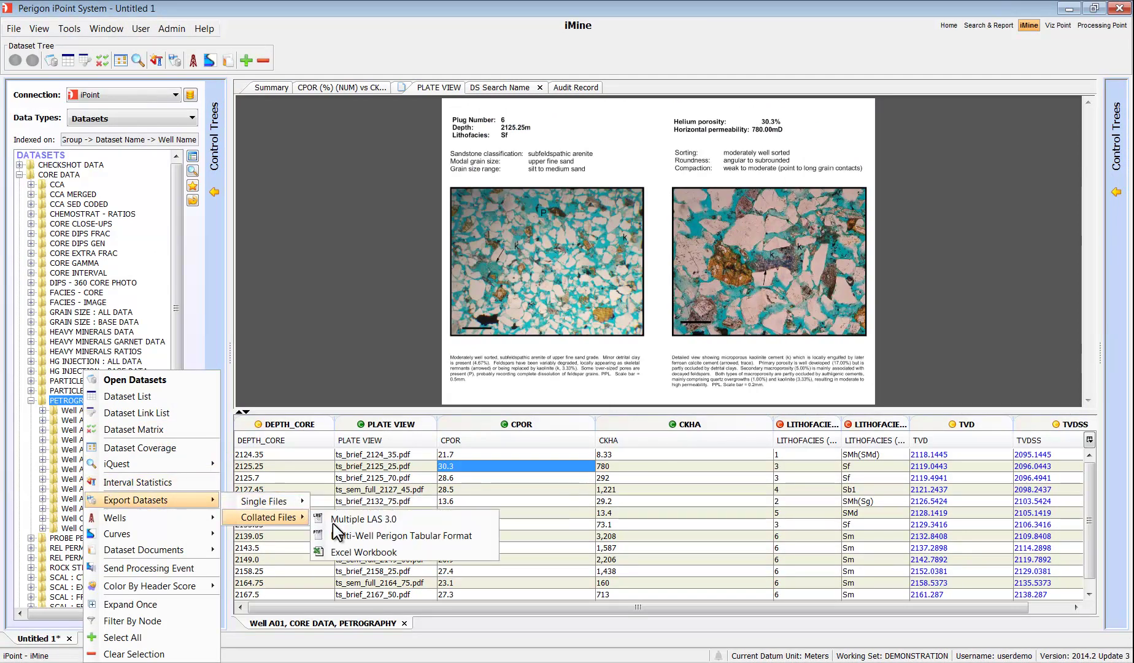
{"action": "left_click", "coordinate": [464, 552]}
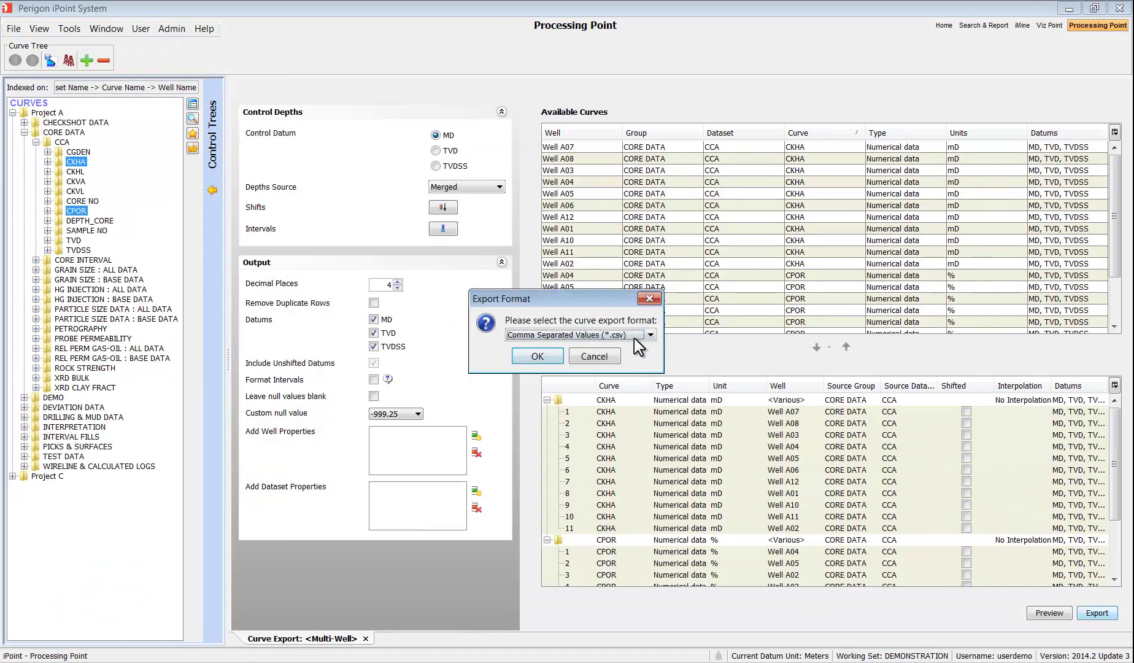
{"action": "left_click", "coordinate": [639, 335]}
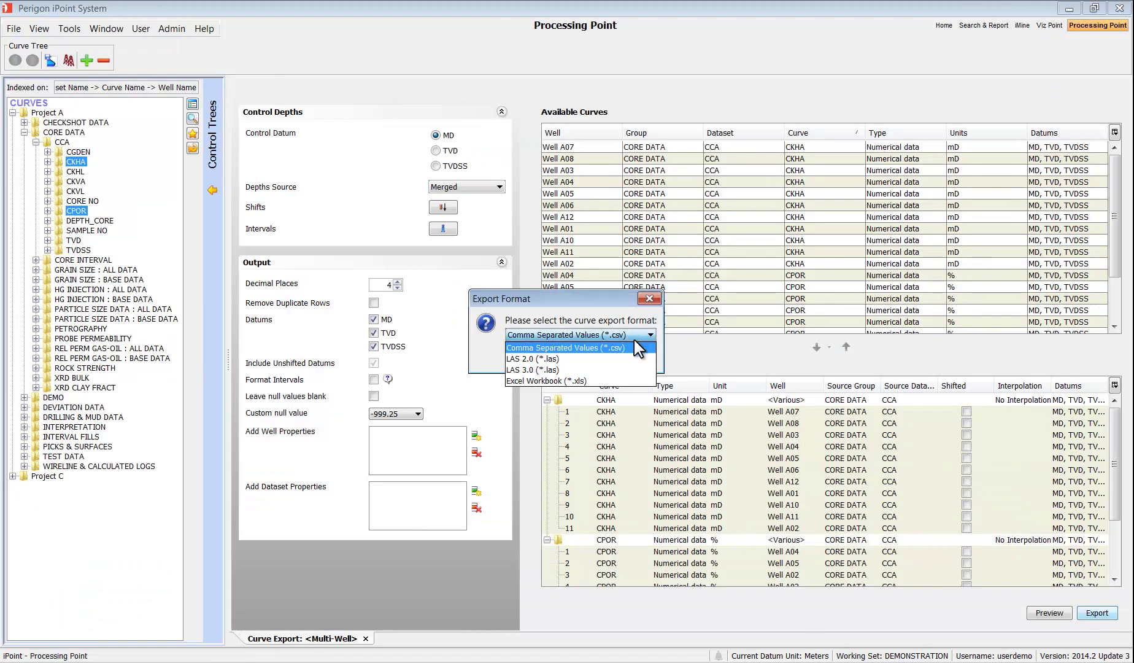
{"action": "left_click", "coordinate": [620, 378]}
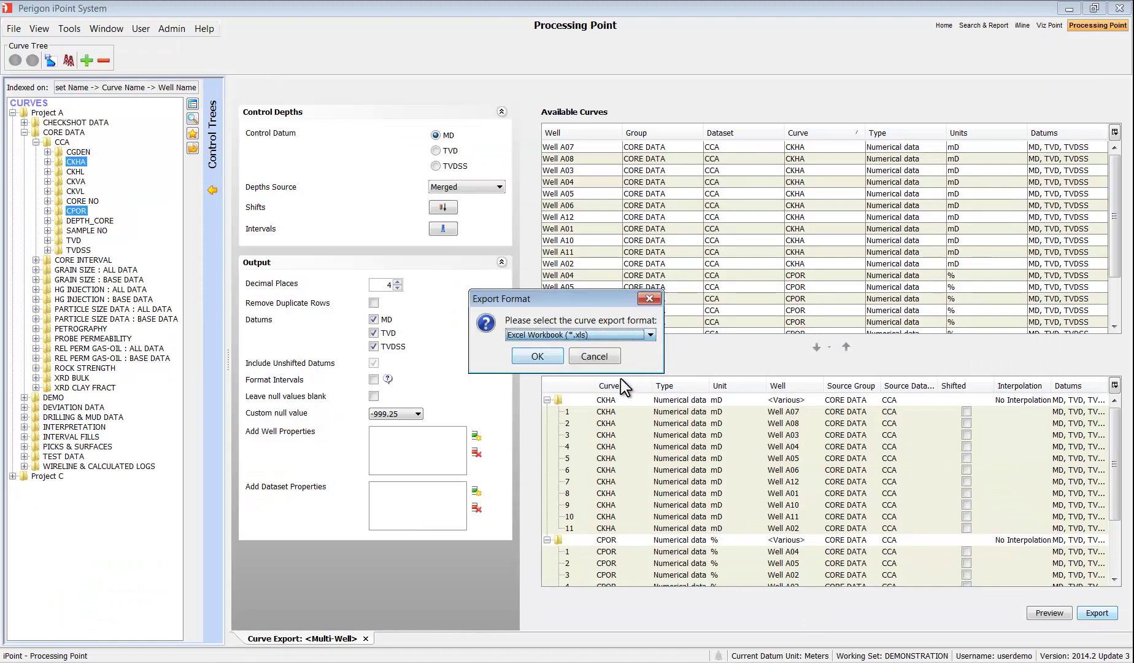
{"action": "left_click", "coordinate": [542, 361]}
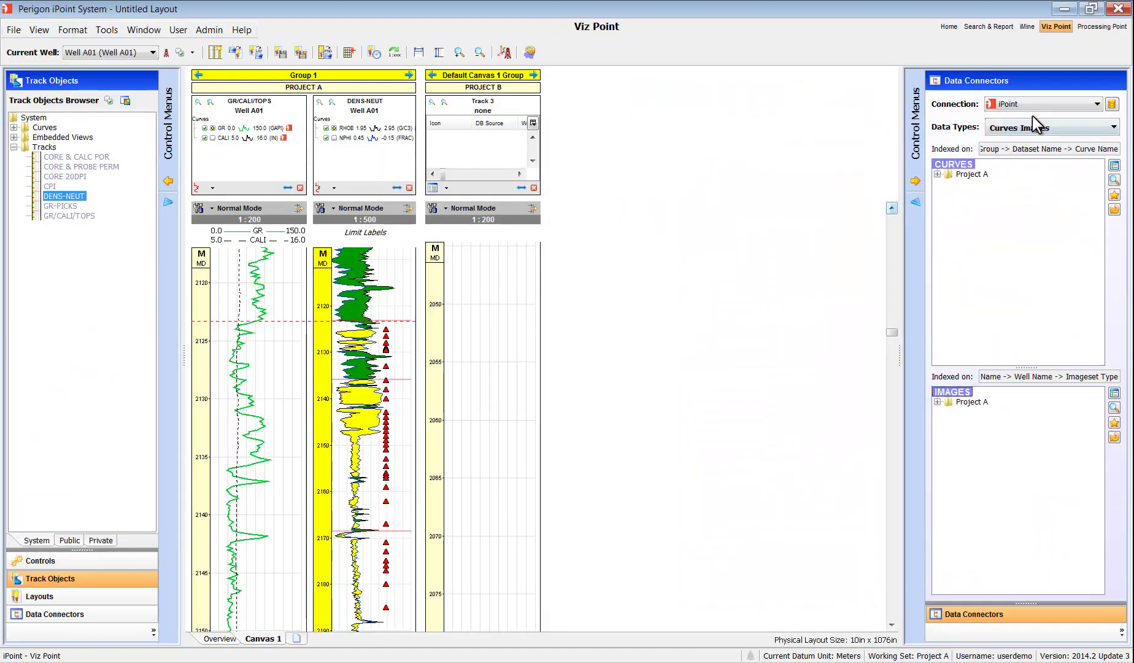
Plot NORMAN V WARD 18's Petra CALX and GR logs in Track 3; add Well A02 to the crossplot
{"action": "left_click", "coordinate": [1041, 104]}
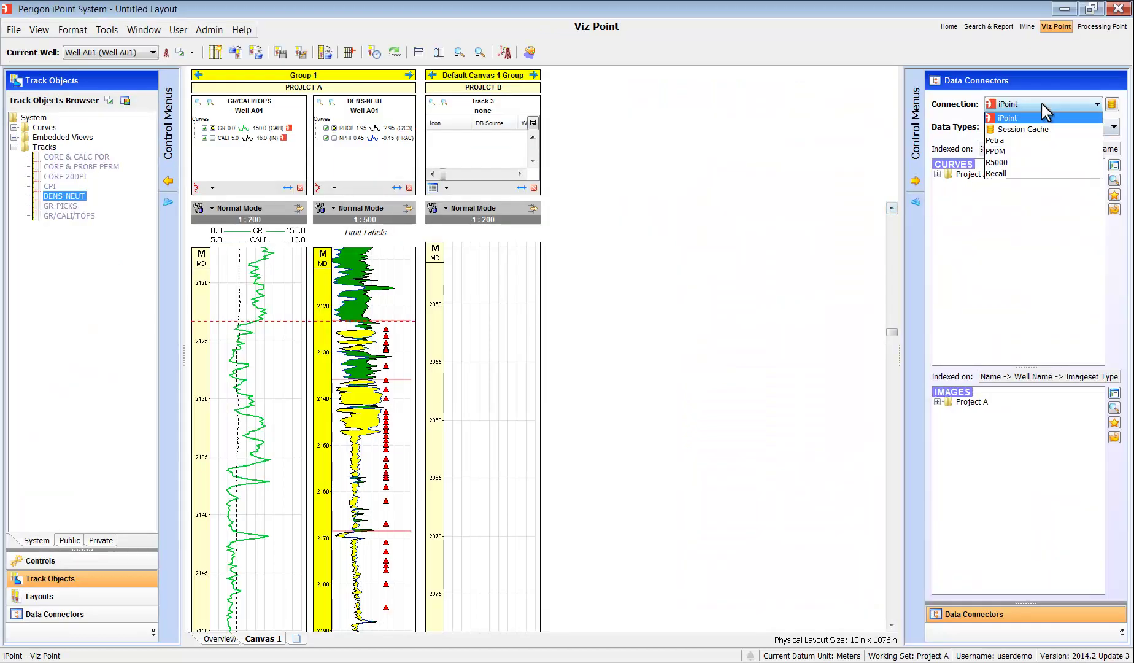
{"action": "left_click", "coordinate": [1046, 140]}
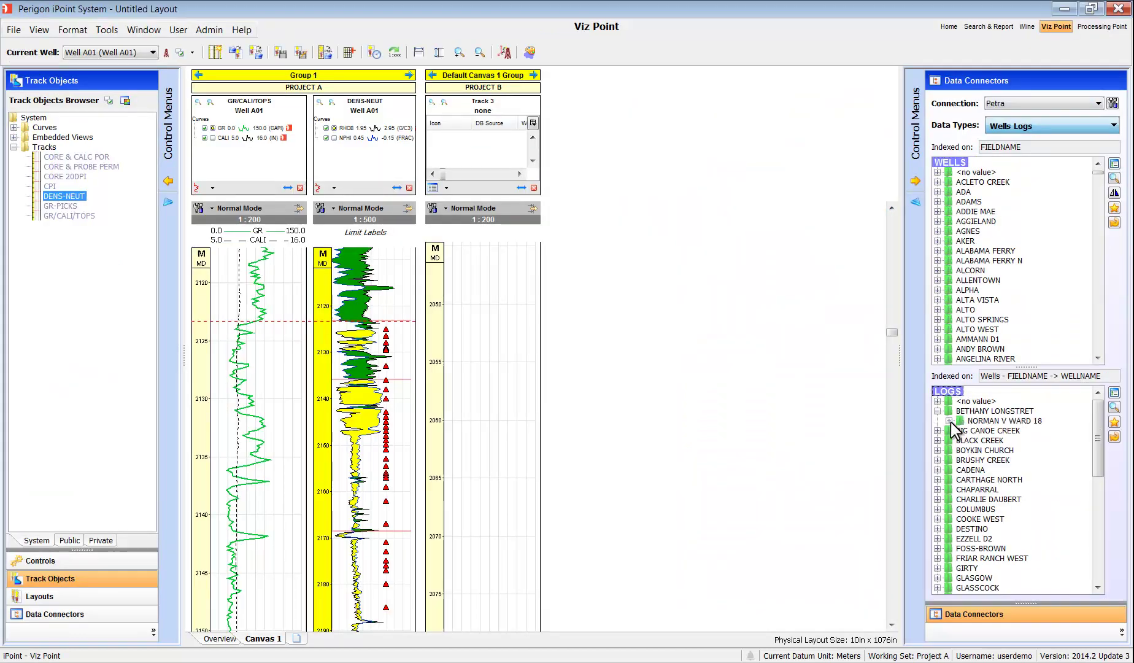
{"action": "left_click", "coordinate": [949, 421]}
{"action": "left_click", "coordinate": [987, 441]}
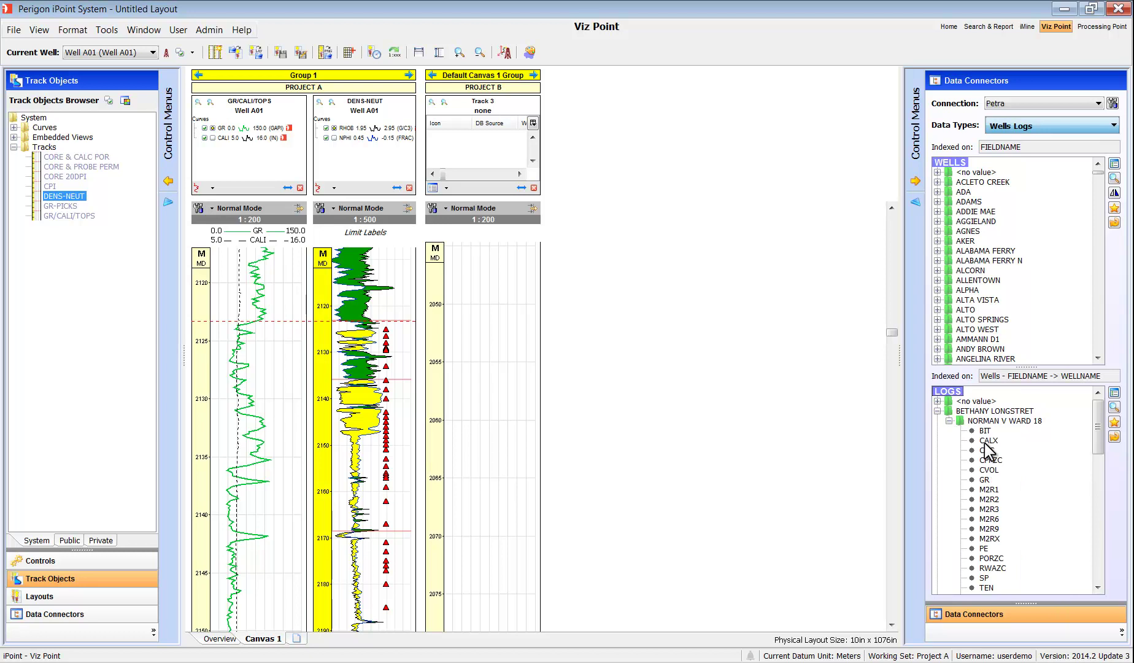
{"action": "left_click", "coordinate": [986, 479], "text": "ctrl"}
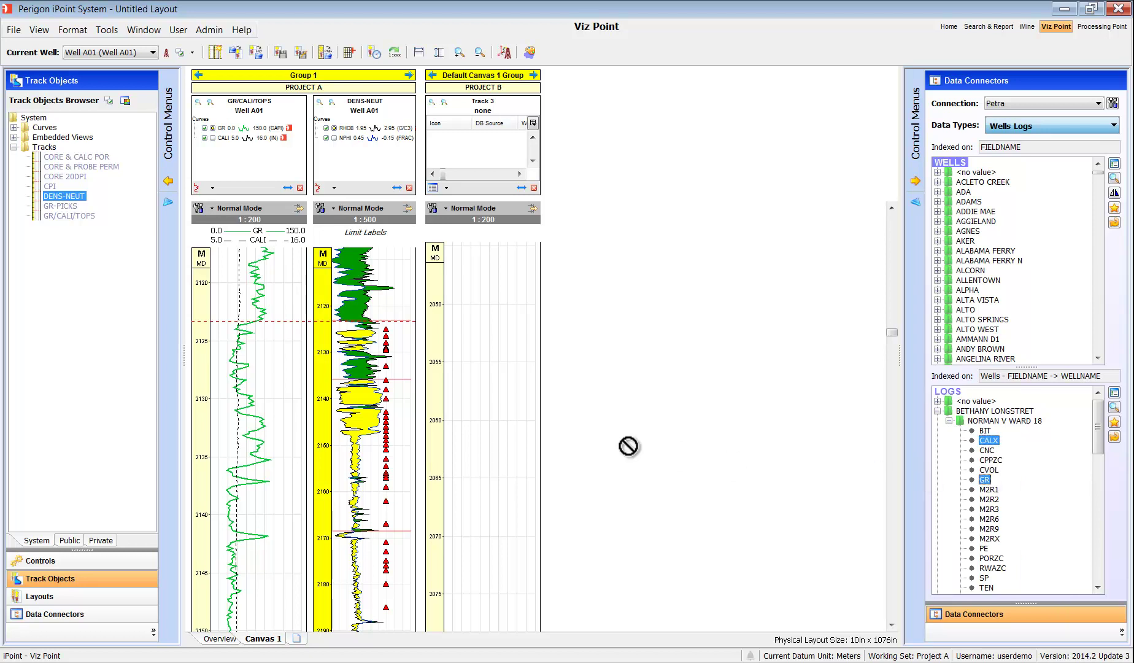
{"action": "left_click_drag", "start_coordinate": [985, 478], "coordinate": [470, 474]}
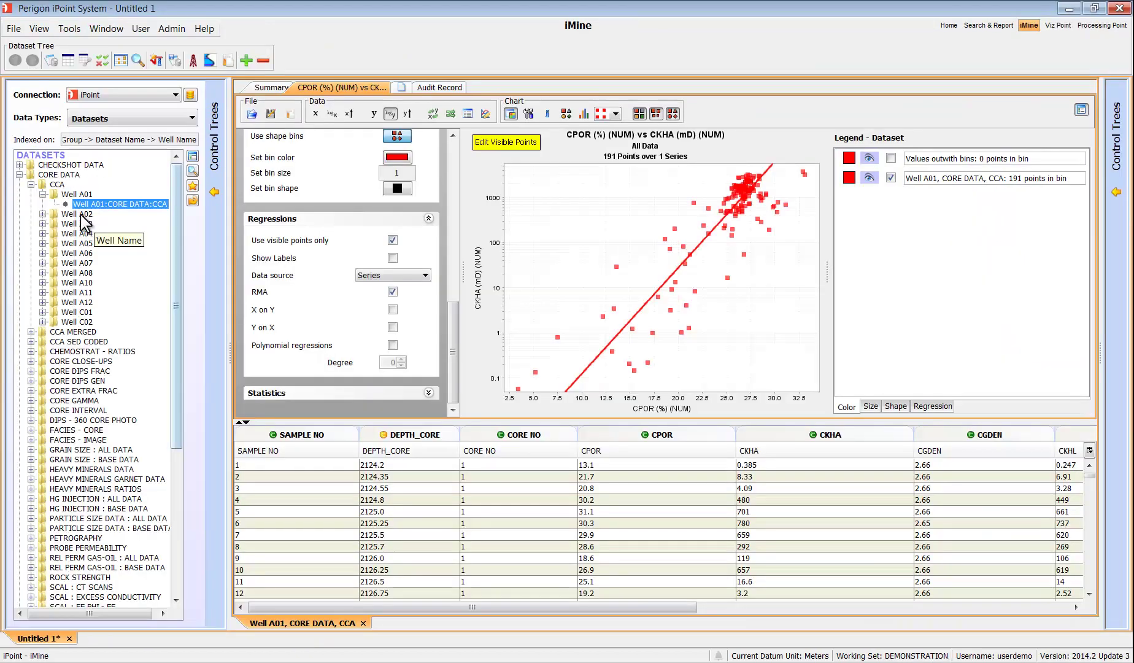
{"action": "left_click_drag", "start_coordinate": [81, 217], "coordinate": [615, 251]}
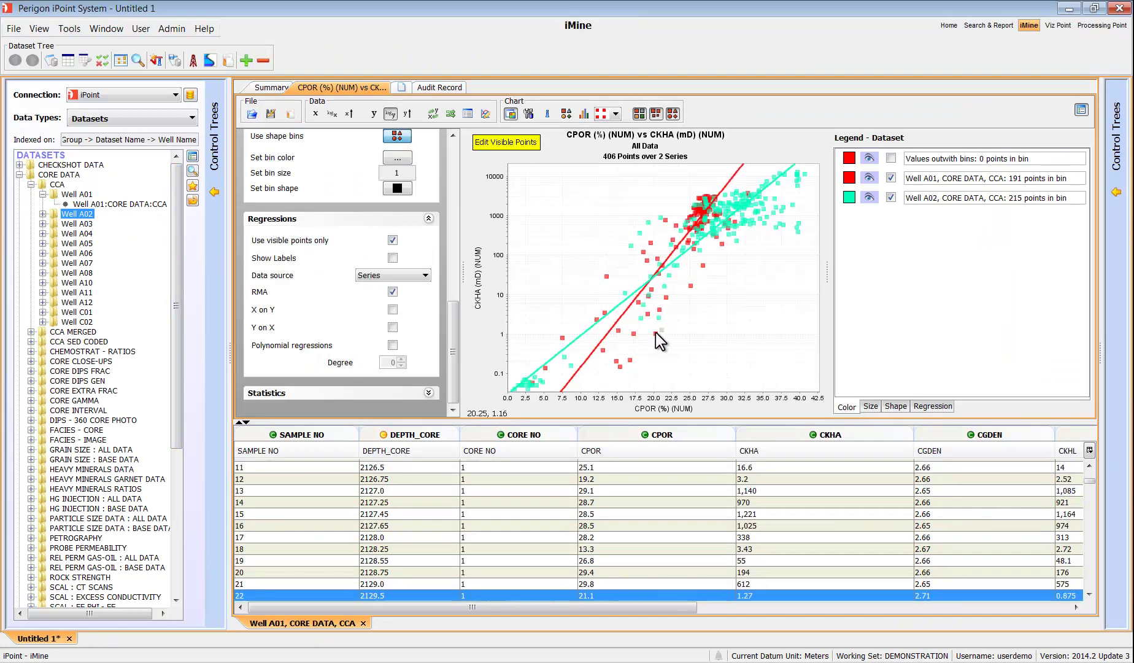
{"action": "left_click", "coordinate": [655, 333]}
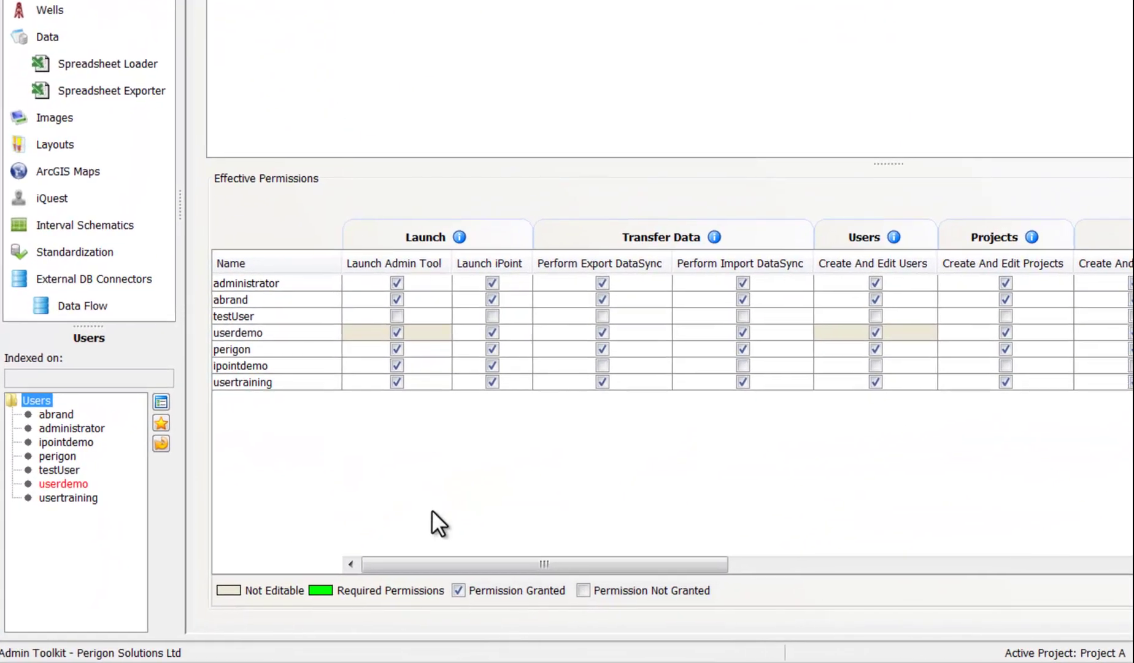
{"action": "left_click_drag", "start_coordinate": [302, 566], "coordinate": [379, 563]}
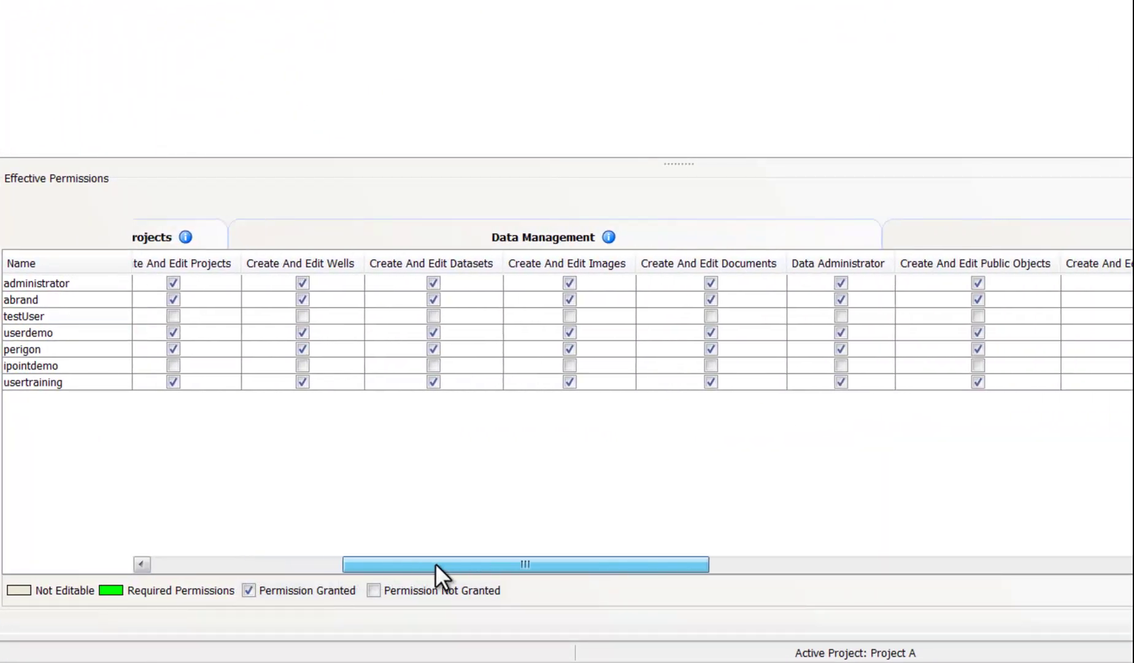
{"action": "left_click_drag", "start_coordinate": [378, 563], "coordinate": [542, 572]}
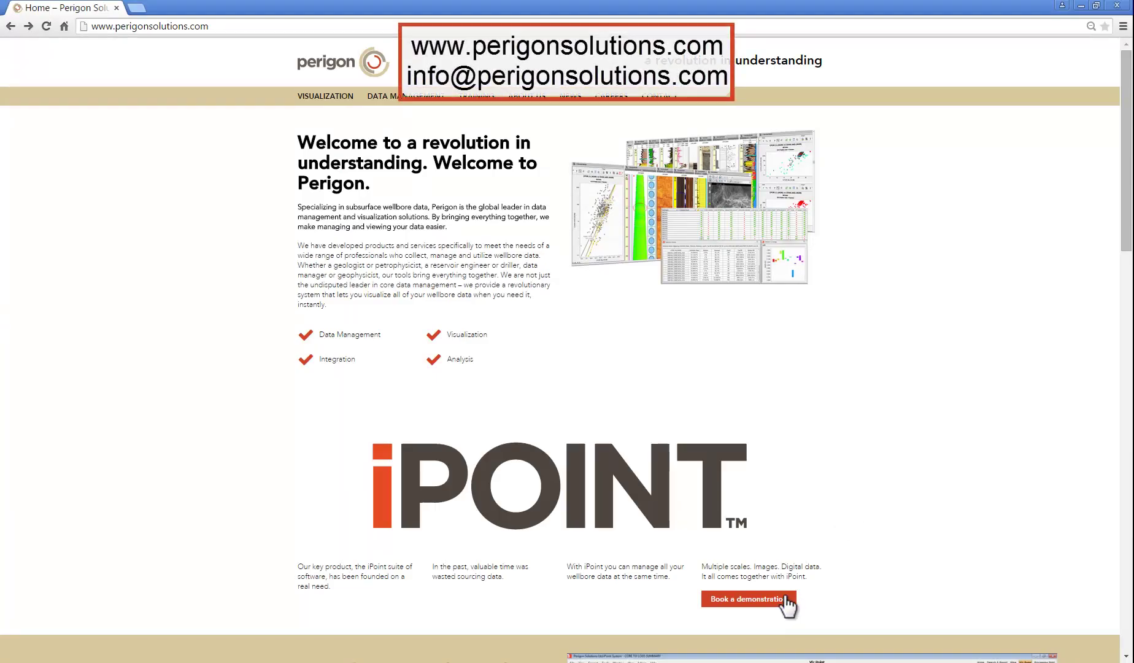
Go to the free demonstration booking page on perigonsolutions.com
{"action": "left_click", "coordinate": [785, 608]}
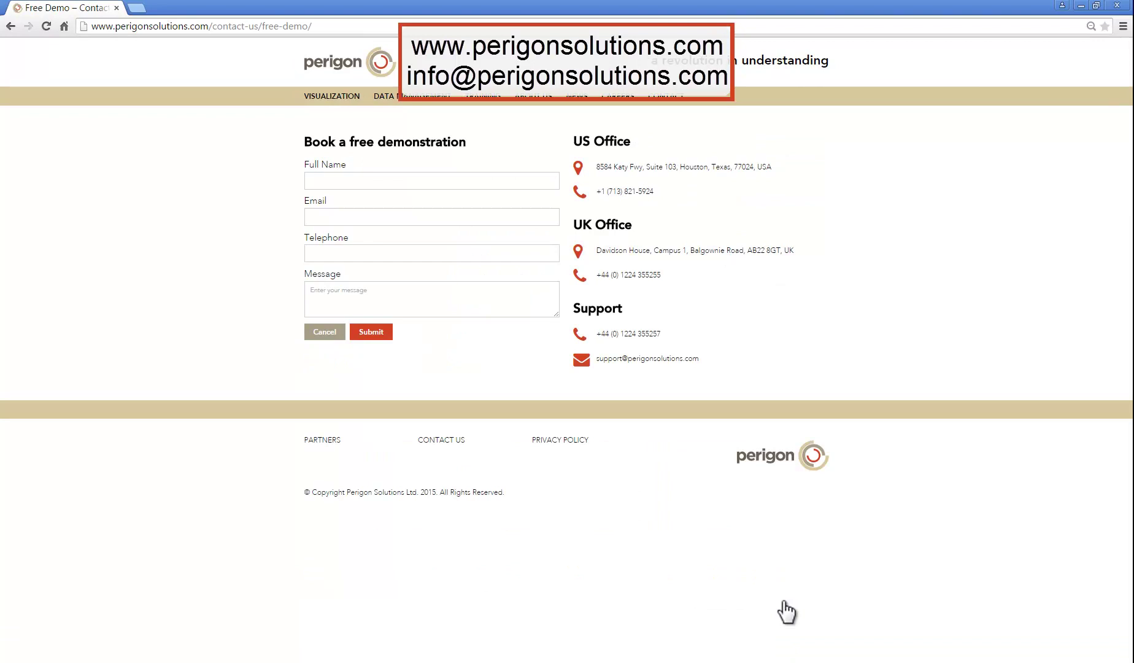